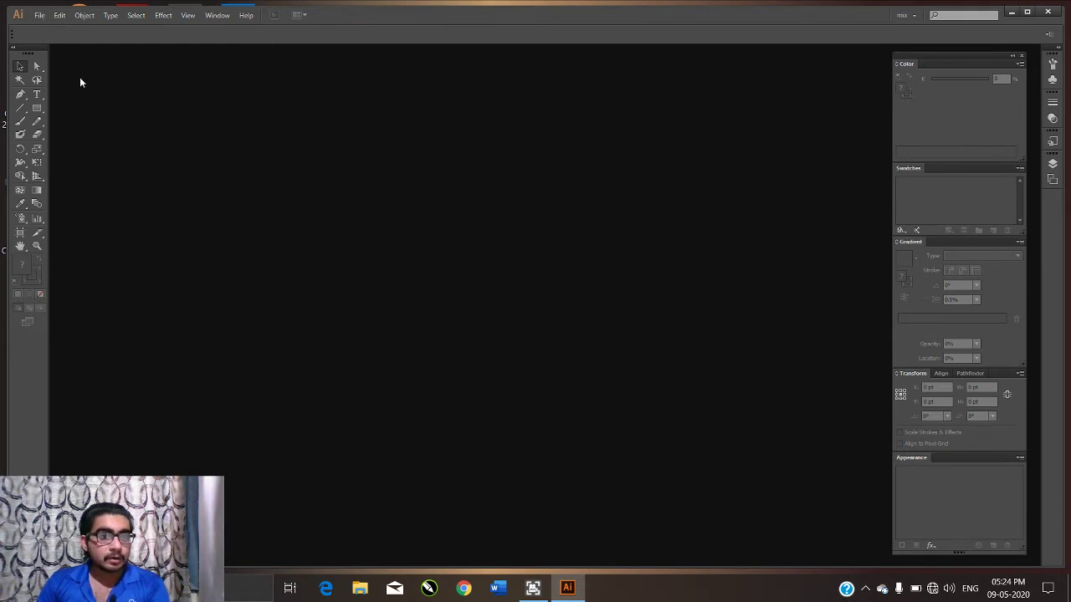
Open the New Document dialog from the File menu and nudge it slightly upward
left_click(39, 15)
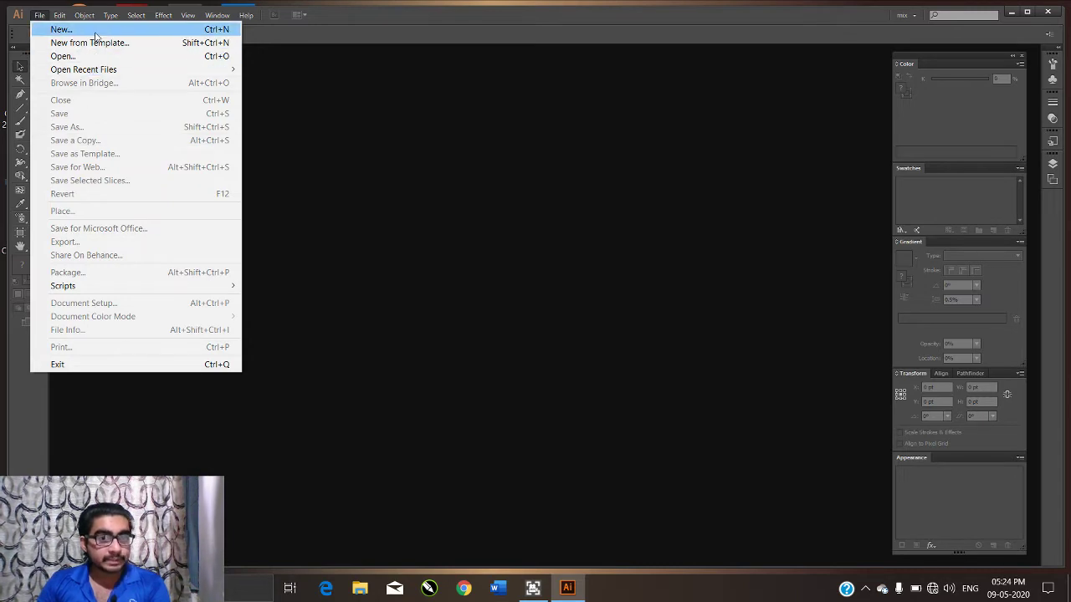
left_click(157, 29)
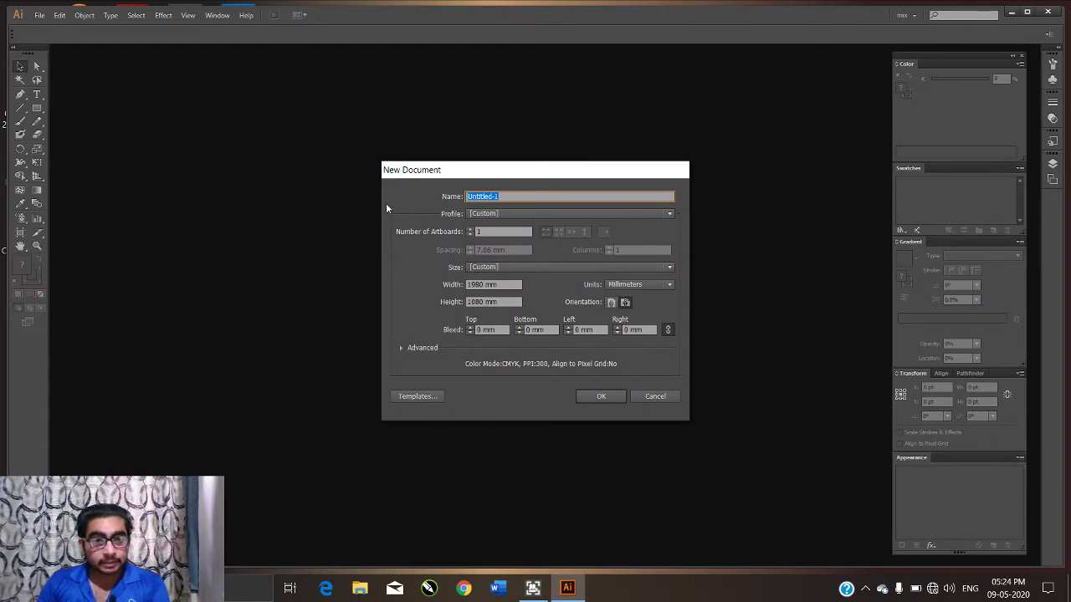
left_click_drag(490, 173, 484, 128)
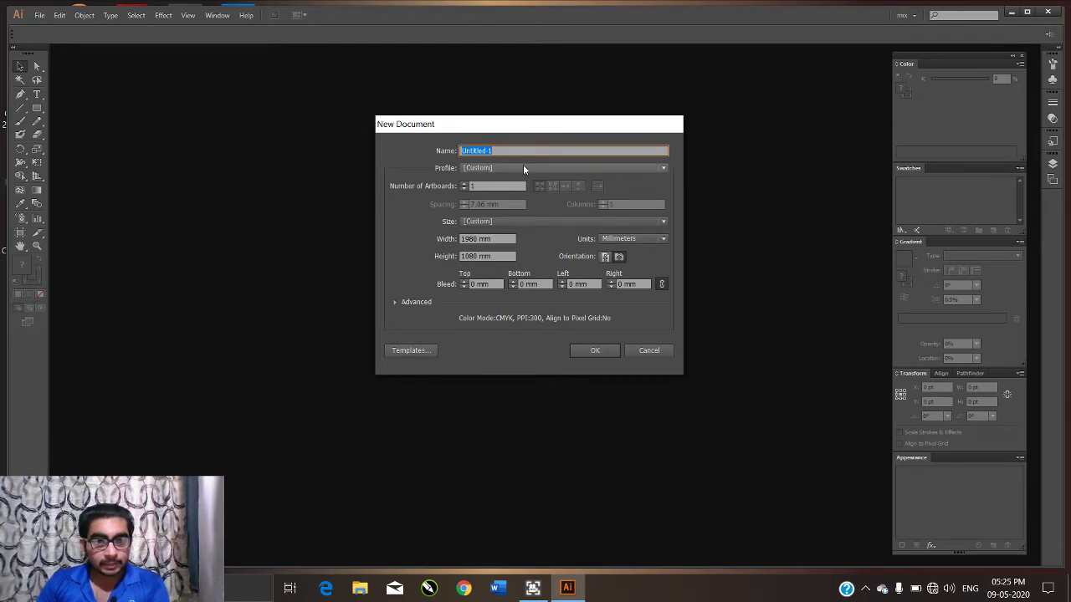
left_click(523, 167)
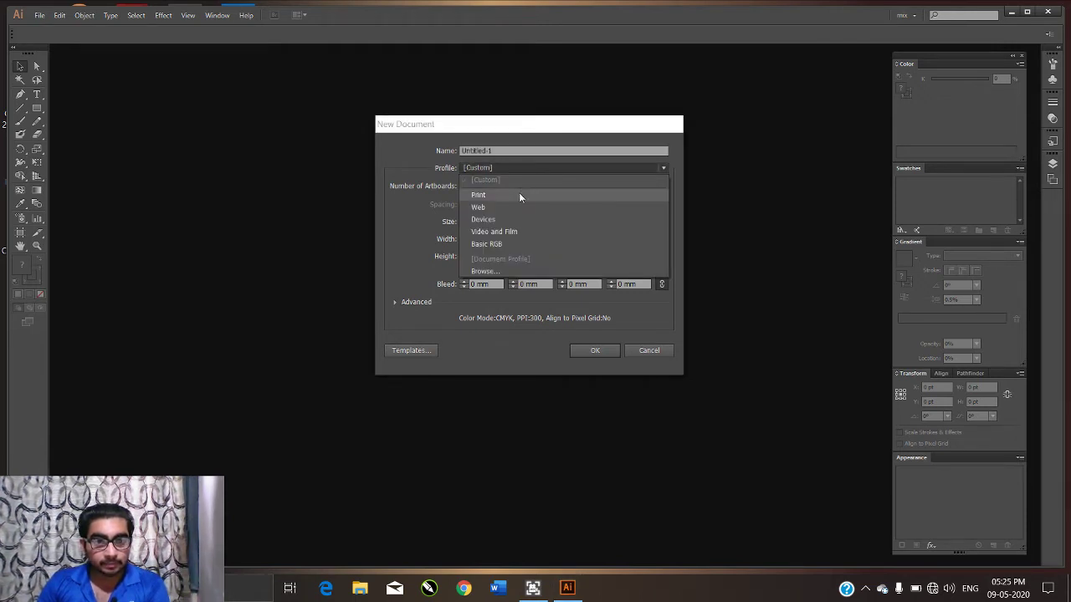
left_click(566, 165)
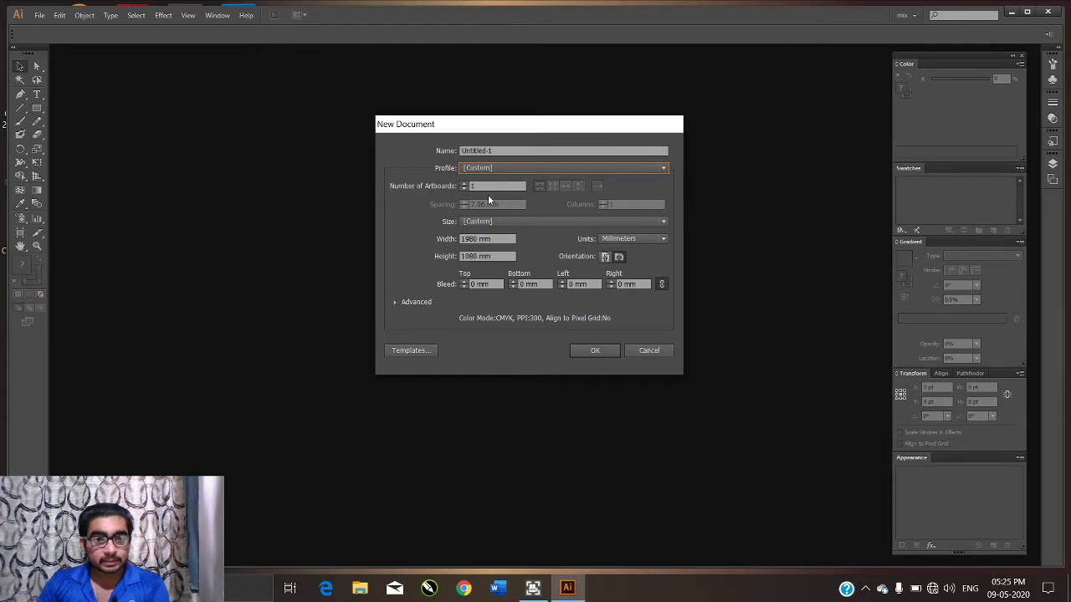
left_click(463, 183)
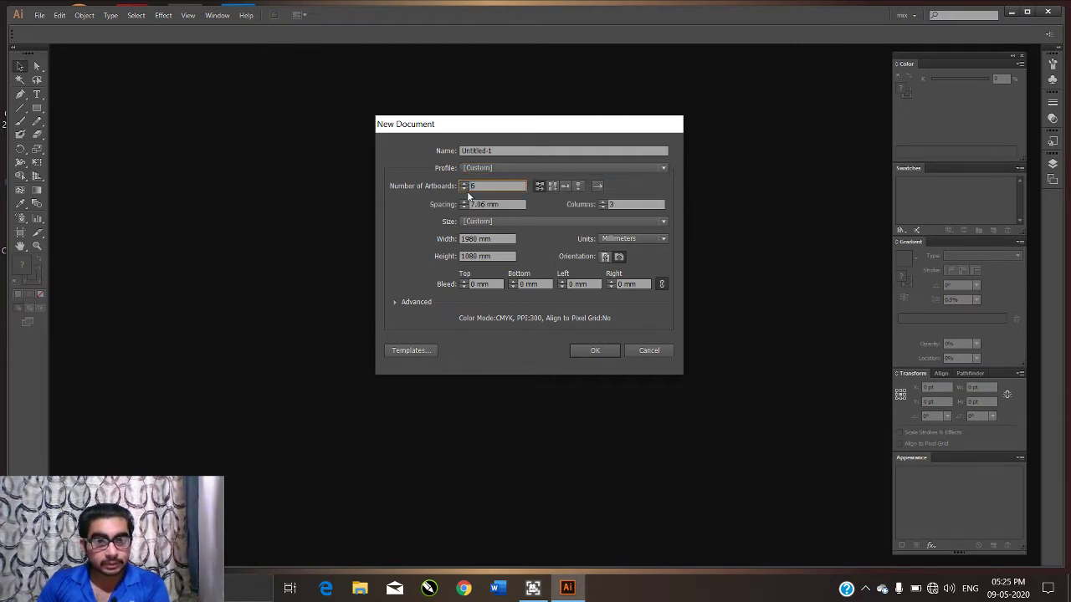
Set Number of Artboards to 4 and create the 1980 × 1080 mm document Untitled-1
left_click(464, 187)
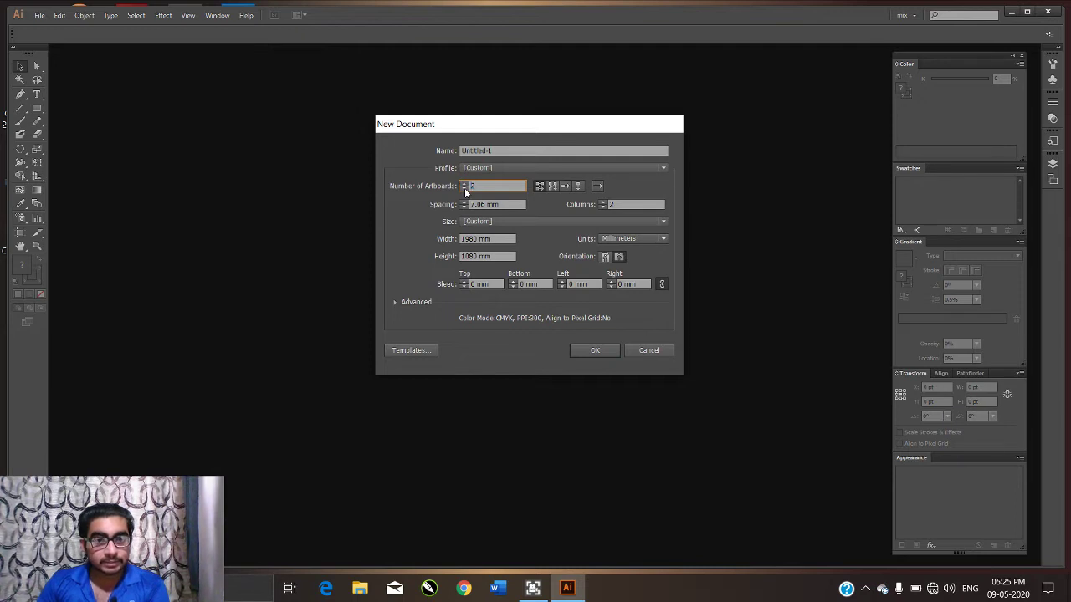
left_click(464, 188)
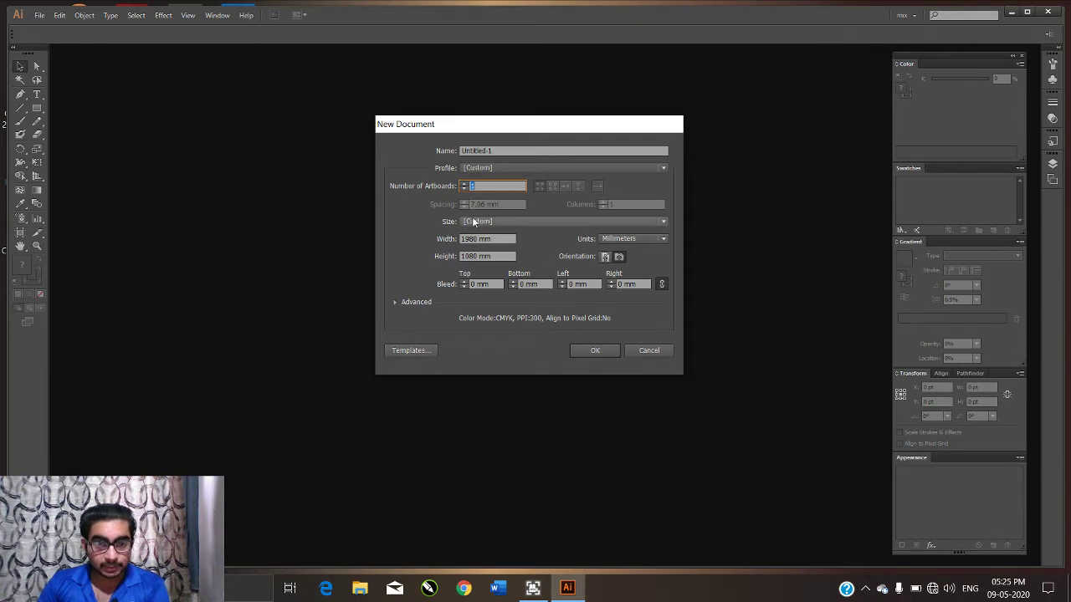
left_click(463, 184)
type("4")
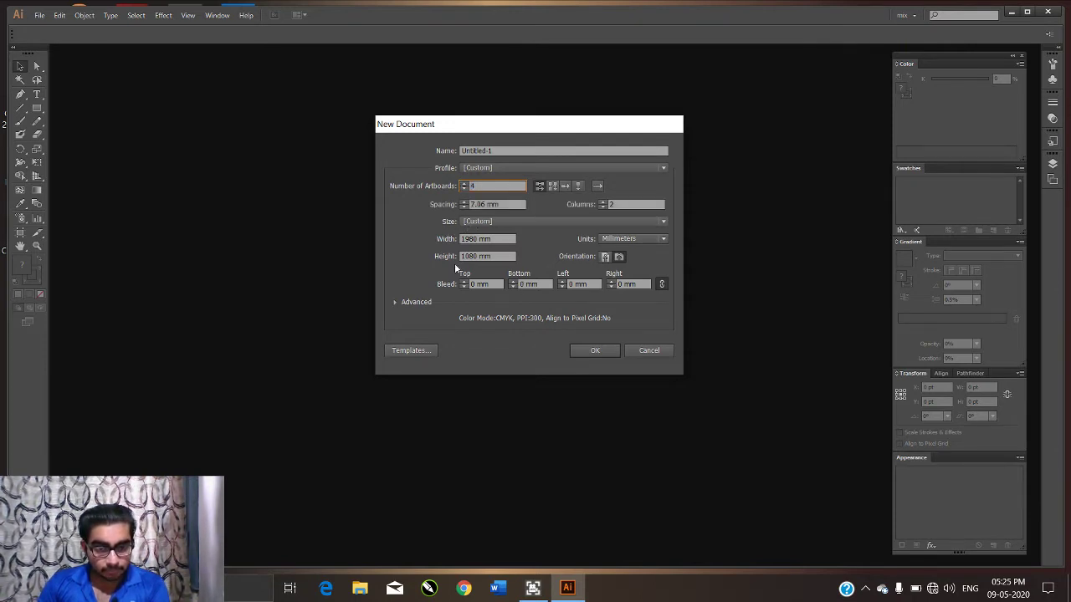
left_click(593, 352)
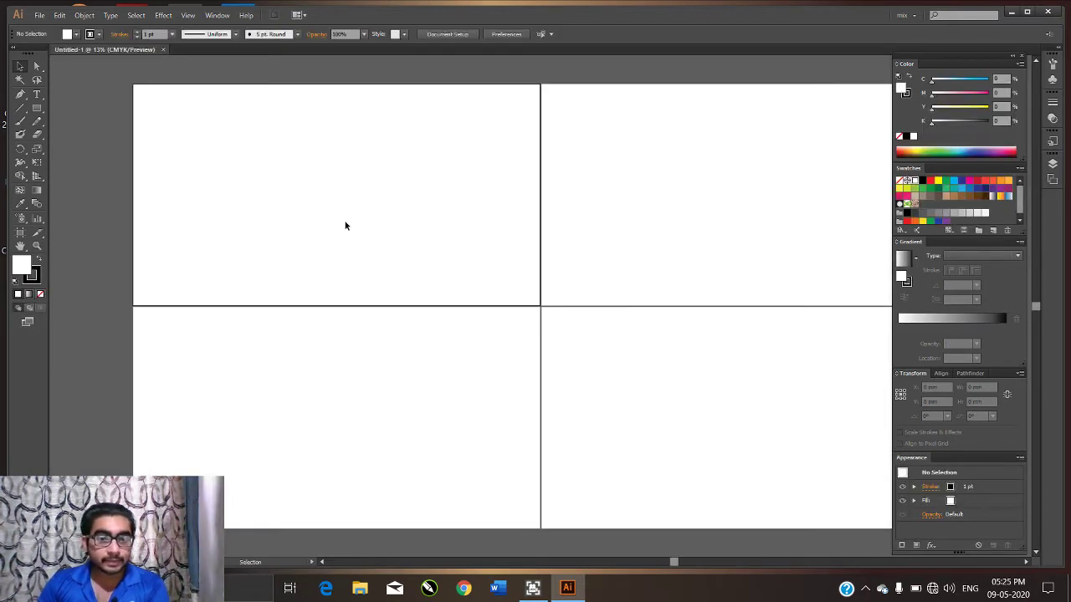
left_click(37, 108)
Drag one rectangle onto each artboard: upper-left, upper-right, lower-left and lower-right
left_click_drag(173, 127, 433, 222)
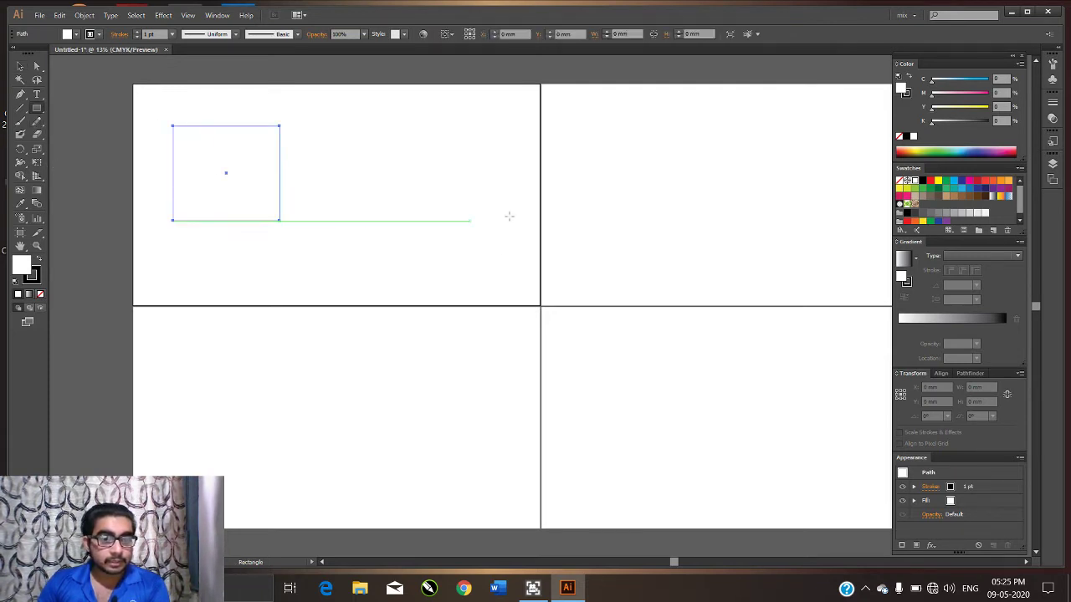
left_click_drag(596, 156, 751, 204)
left_click_drag(197, 364, 308, 433)
mouse_move(594, 360)
left_mouse_down()
mouse_move(600, 390)
mouse_move(674, 408)
left_mouse_up()
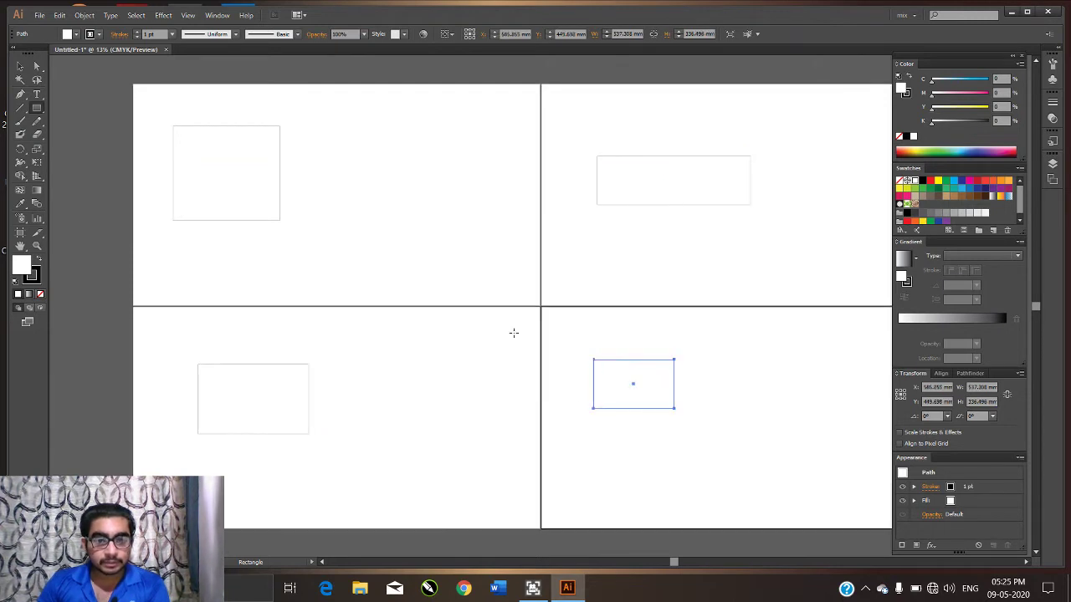
scroll(513, 333, "down", 1)
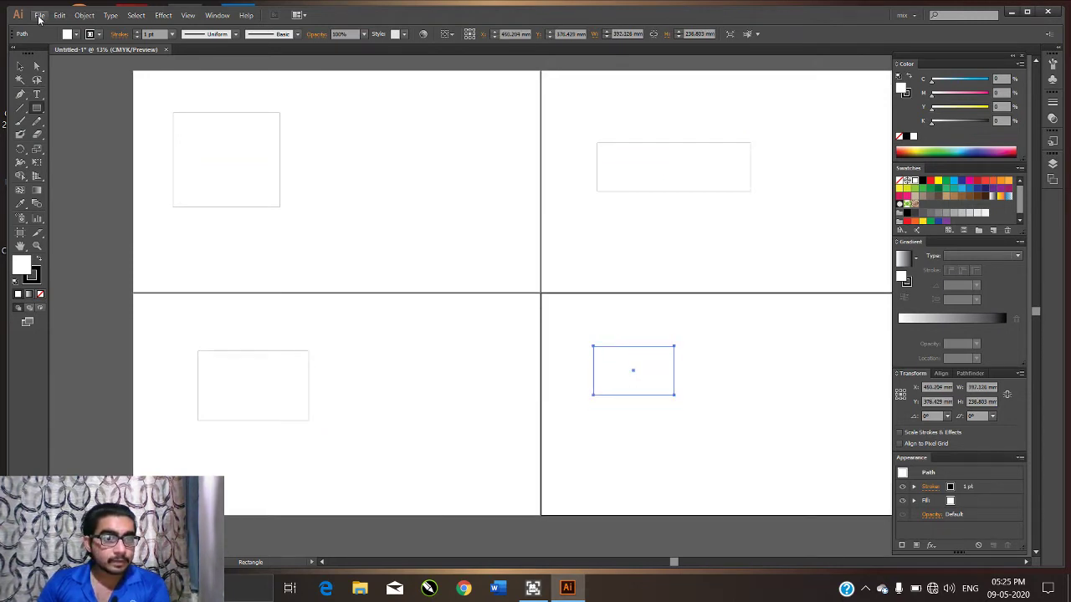
Bring up the Rectangle size dialog and cancel it without adding a rectangle
left_click(39, 15)
left_click(437, 180)
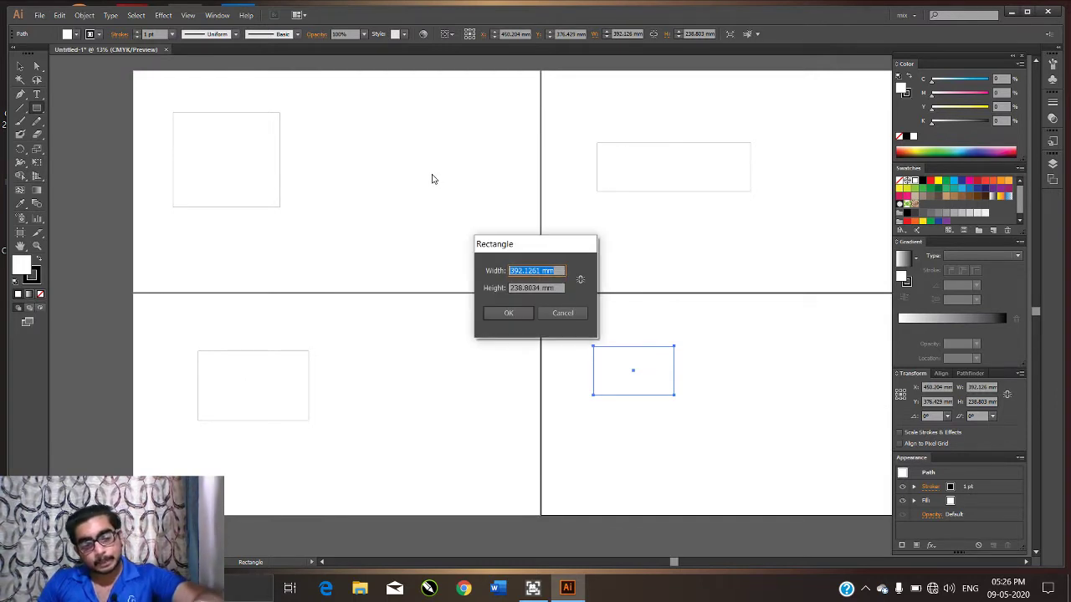
left_click(561, 315)
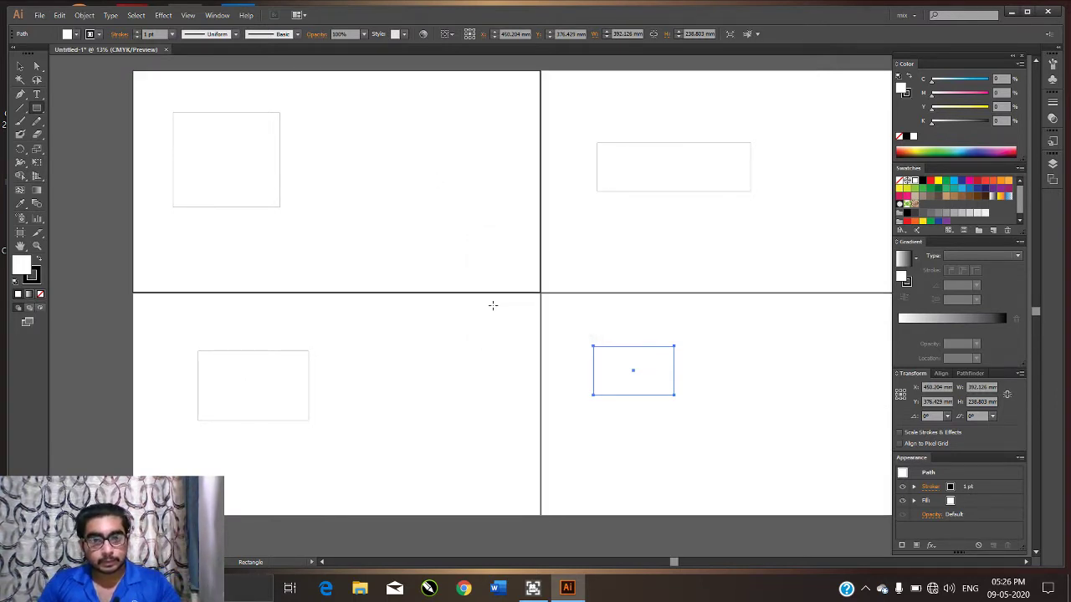
key("ctrl+n")
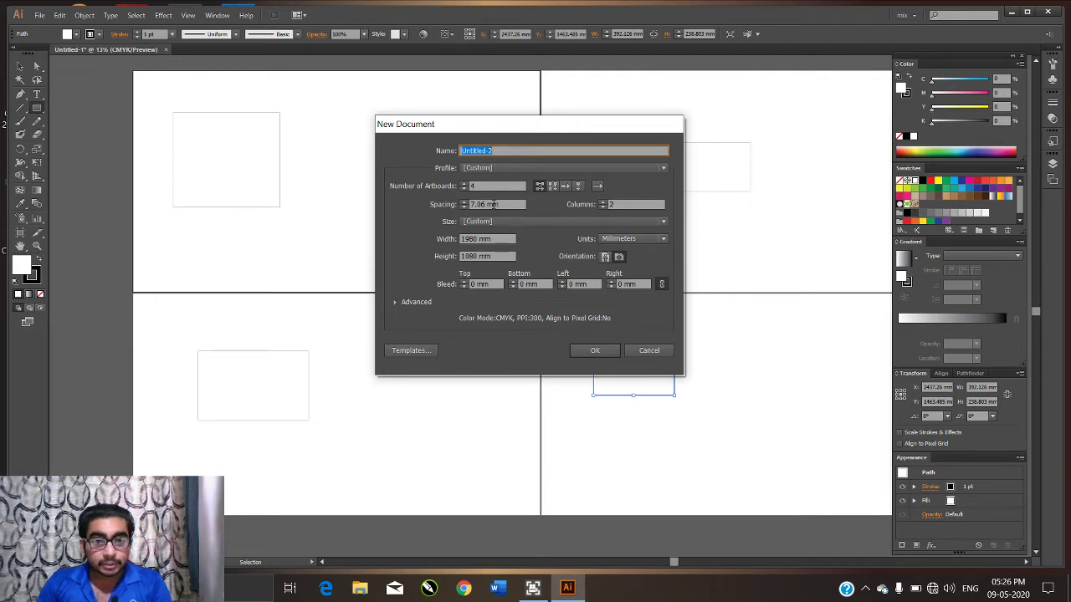
Change Untitled-2's Number of Artboards from 6 to 1 and move the dialog aside
left_click(466, 184)
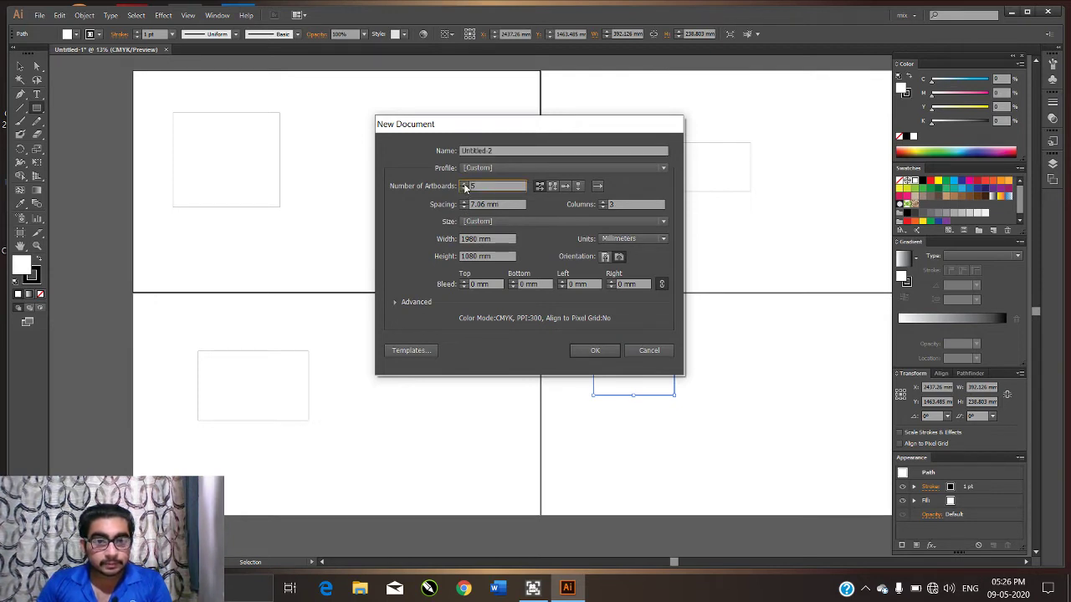
left_click(465, 185)
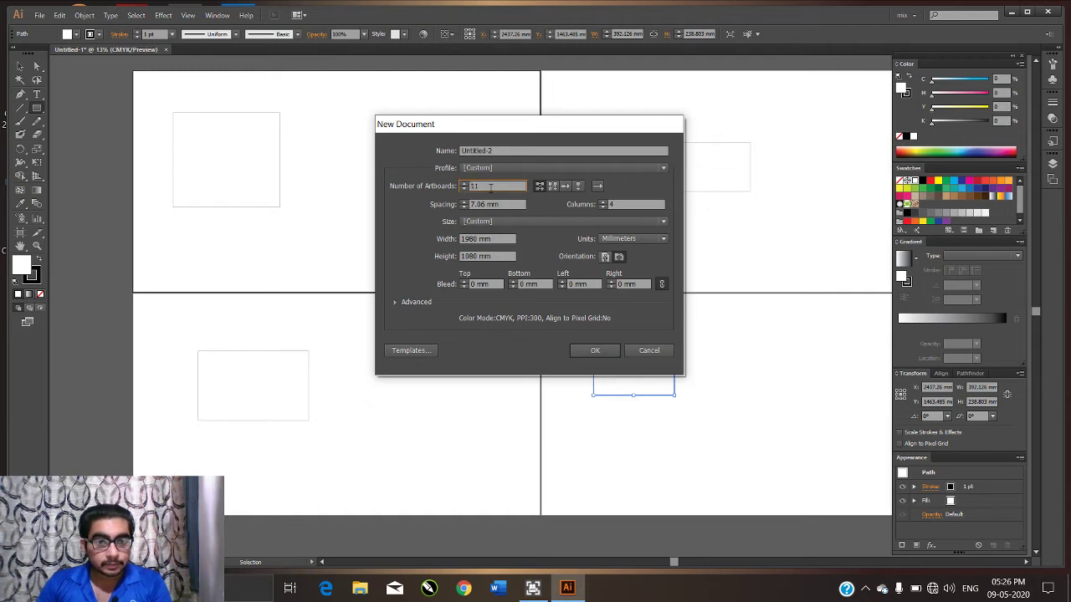
type("1")
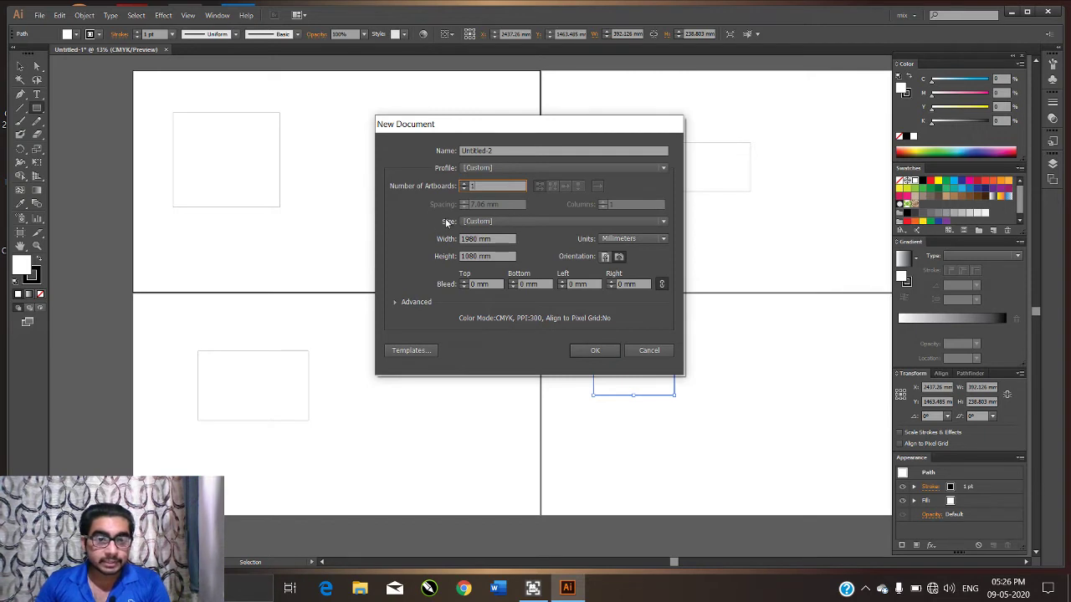
left_click_drag(483, 134, 604, 116)
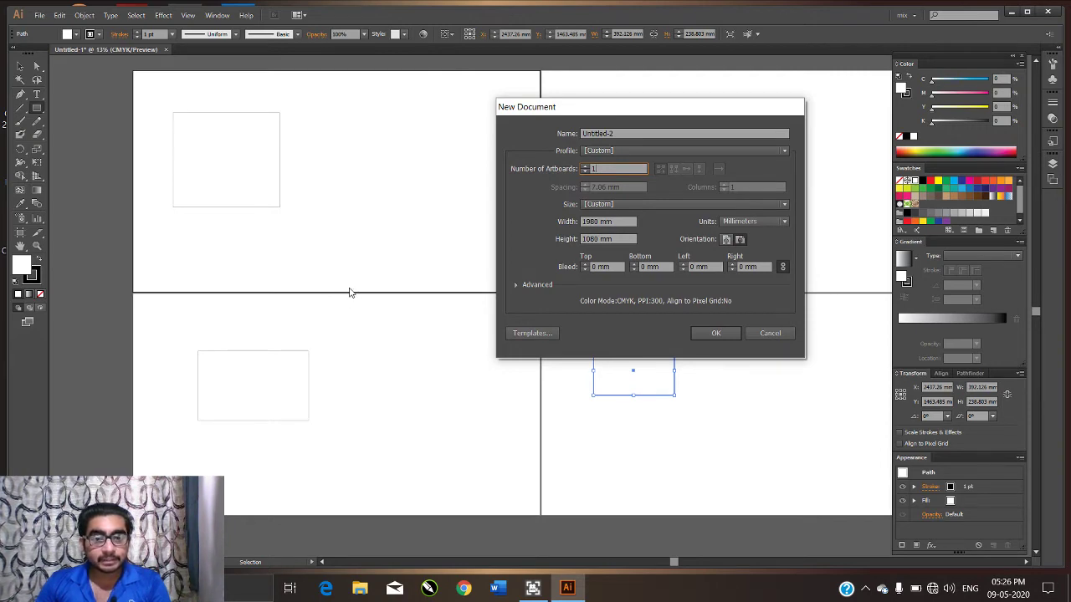
Browse the Size presets such as A4, then cancel the Untitled-2 New Document dialog
left_click_drag(628, 109, 418, 134)
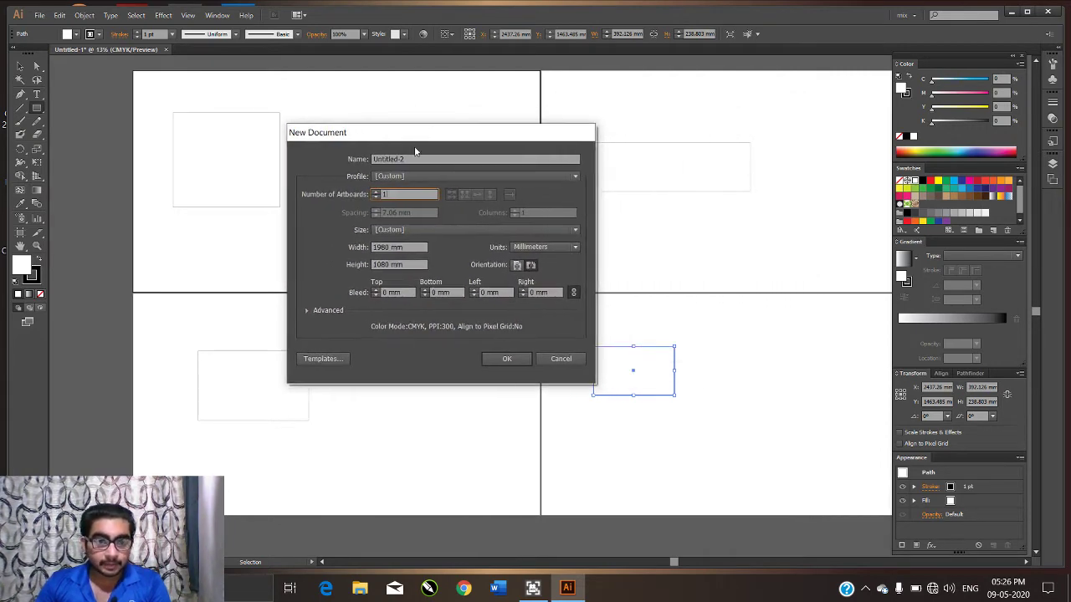
left_click(432, 231)
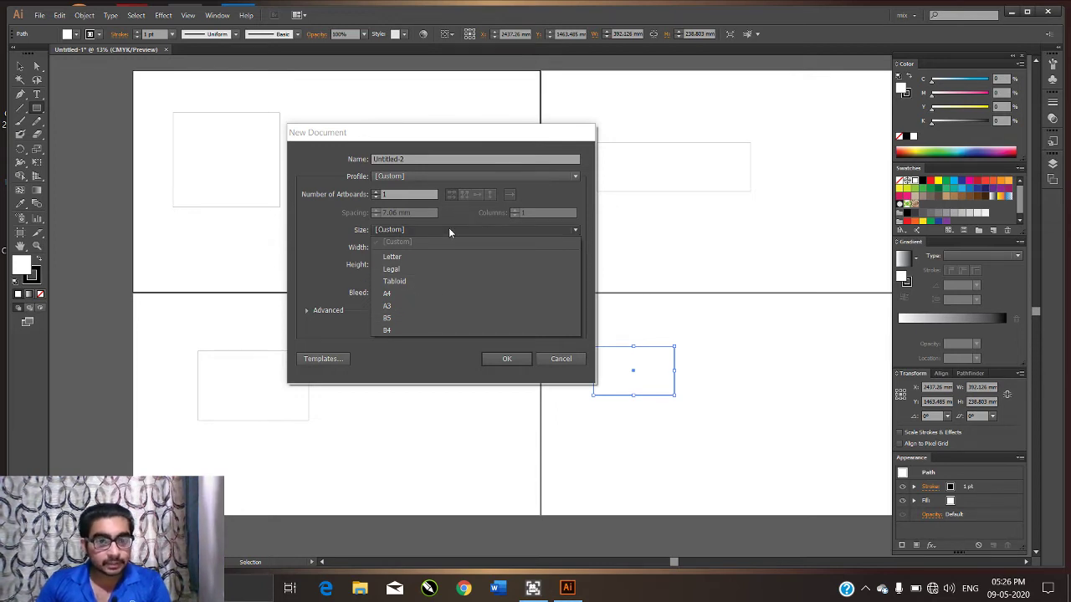
left_click(572, 354)
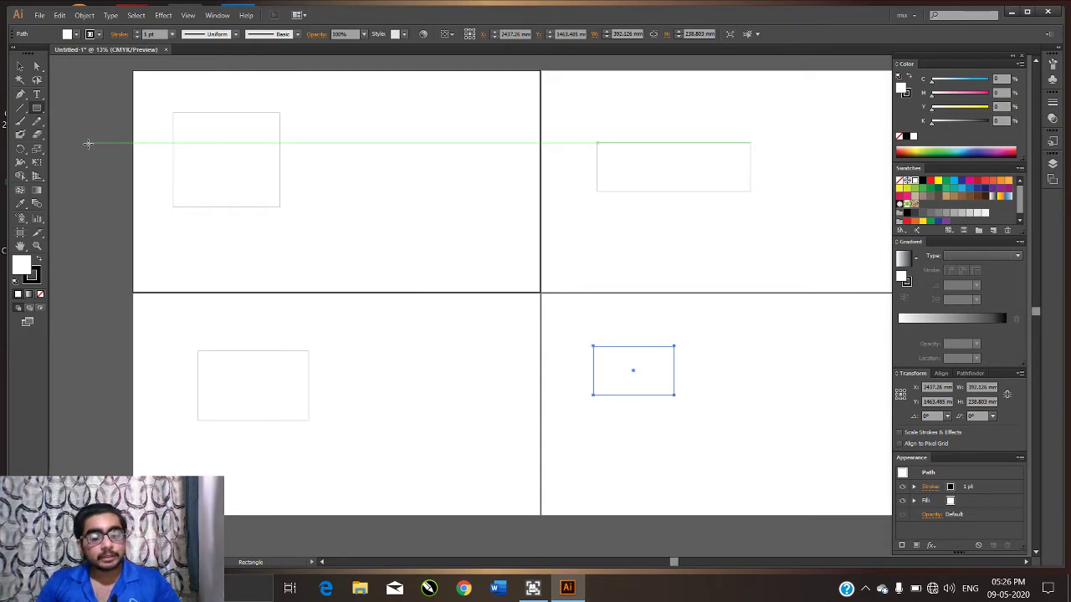
Reopen New Document for Untitled-2 with 4 artboards and show the Units list
key("ctrl+n")
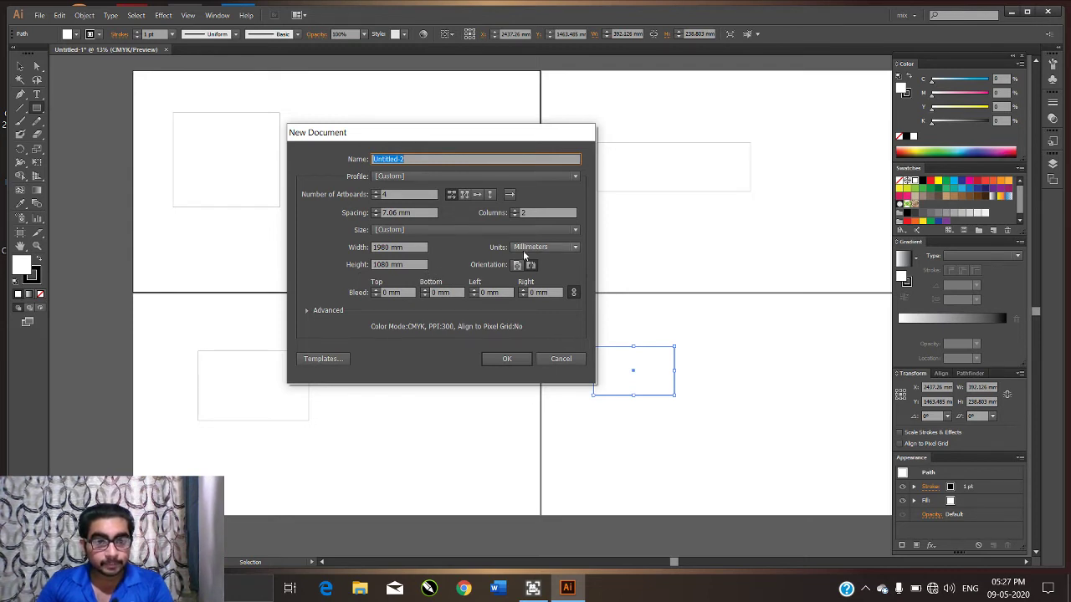
left_click(563, 248)
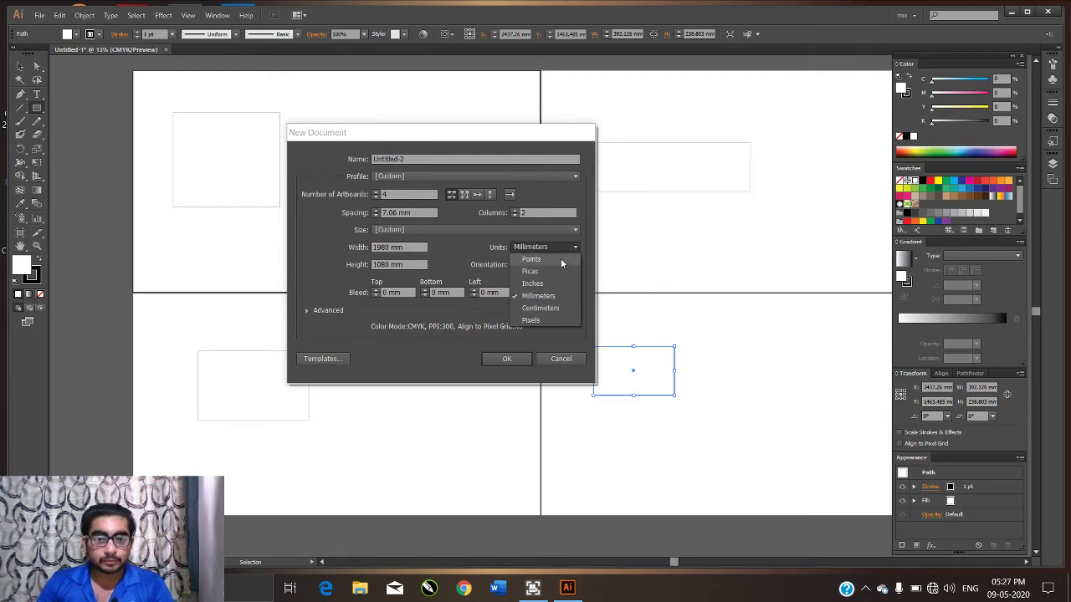
Keep Millimeters, switch to portrait orientation, and create the four-artboard 1080 × 1980 mm document
left_click(538, 295)
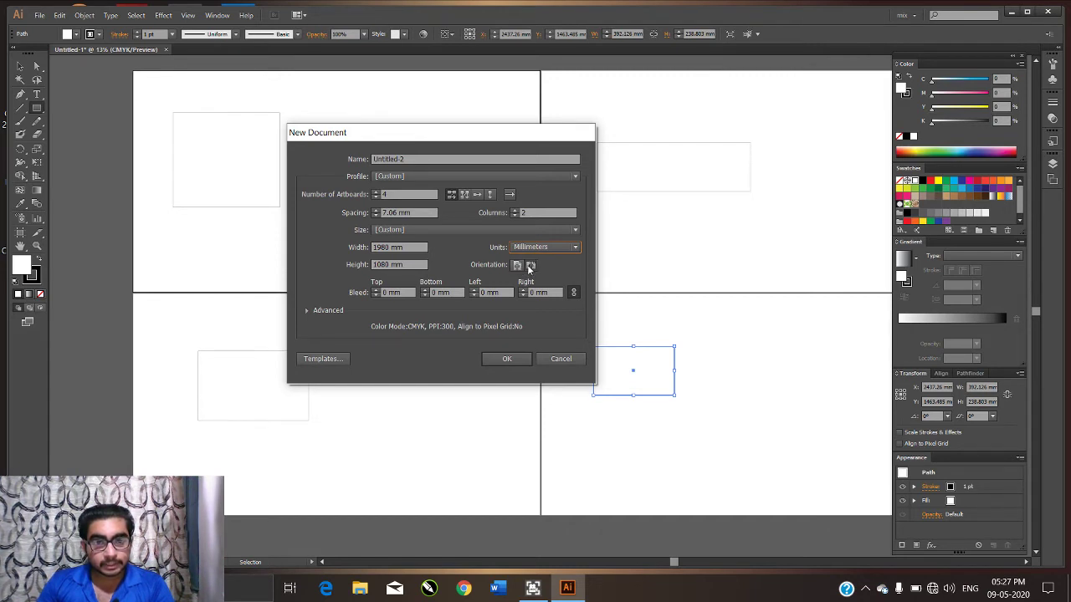
left_click(517, 265)
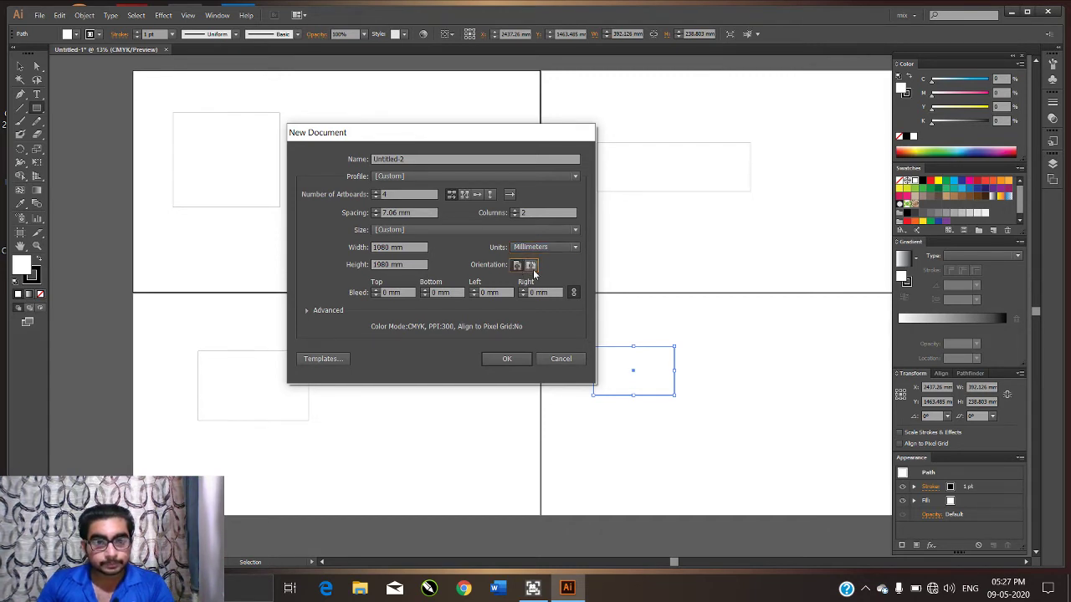
left_click(508, 358)
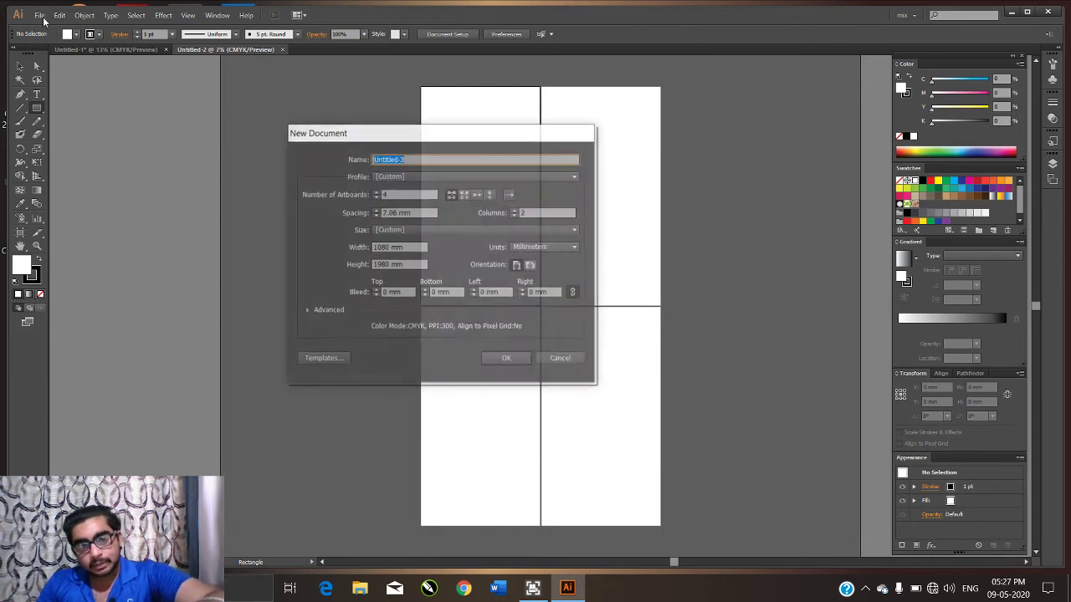
Set Untitled-3's bleed to 2 mm on all sides and open the Templates browser
key("ctrl+n")
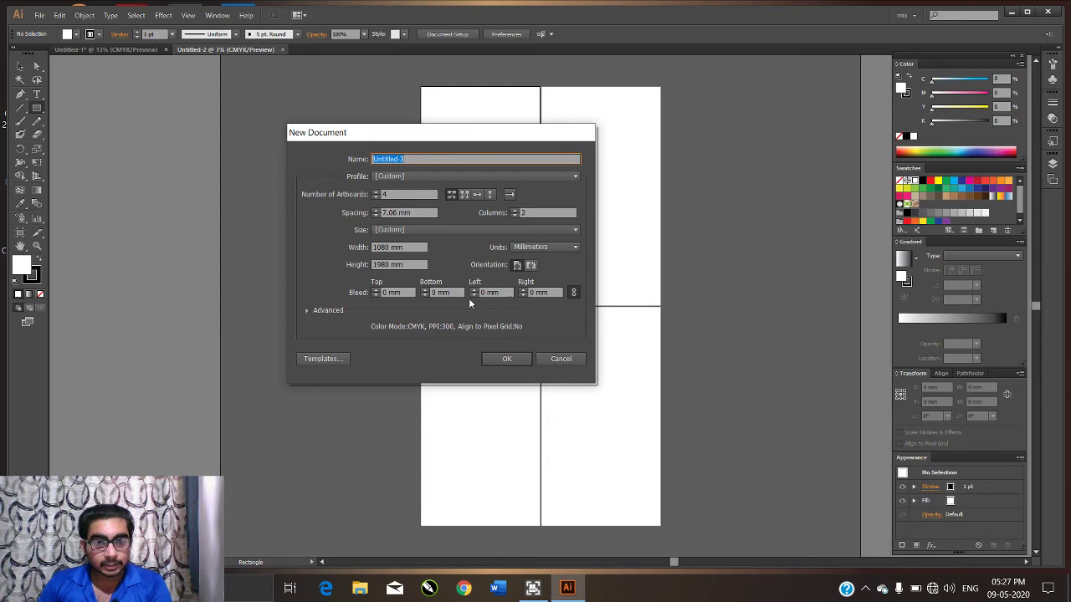
left_click(425, 290)
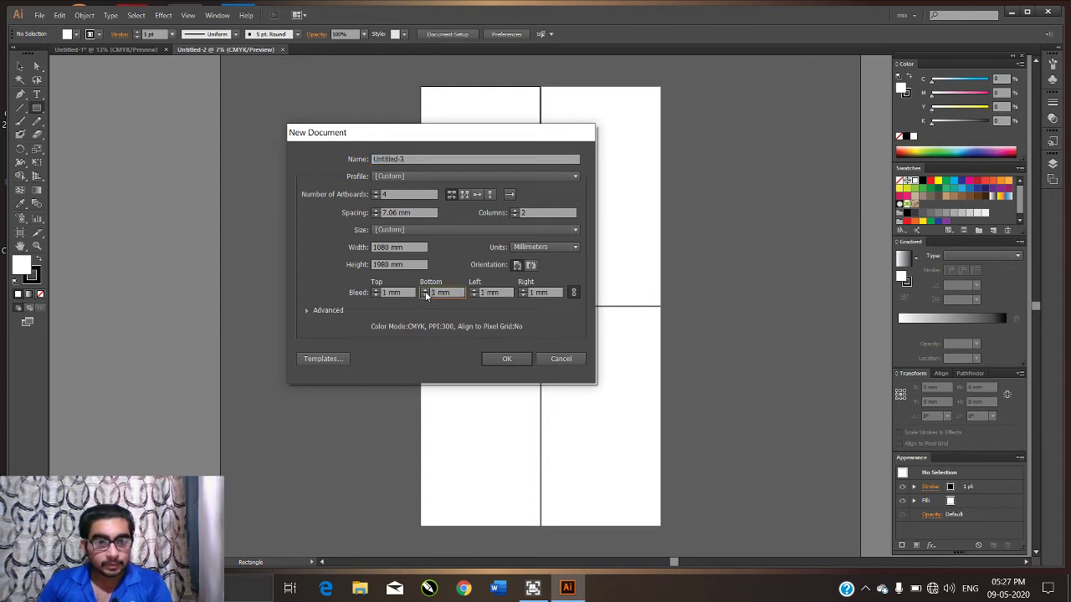
left_click(425, 290)
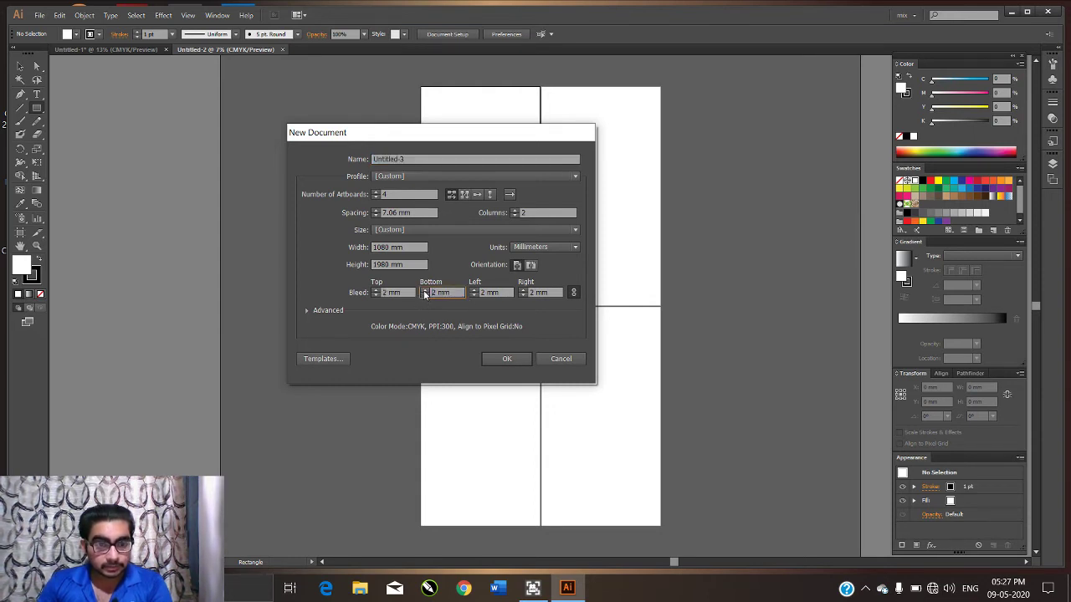
left_click(331, 363)
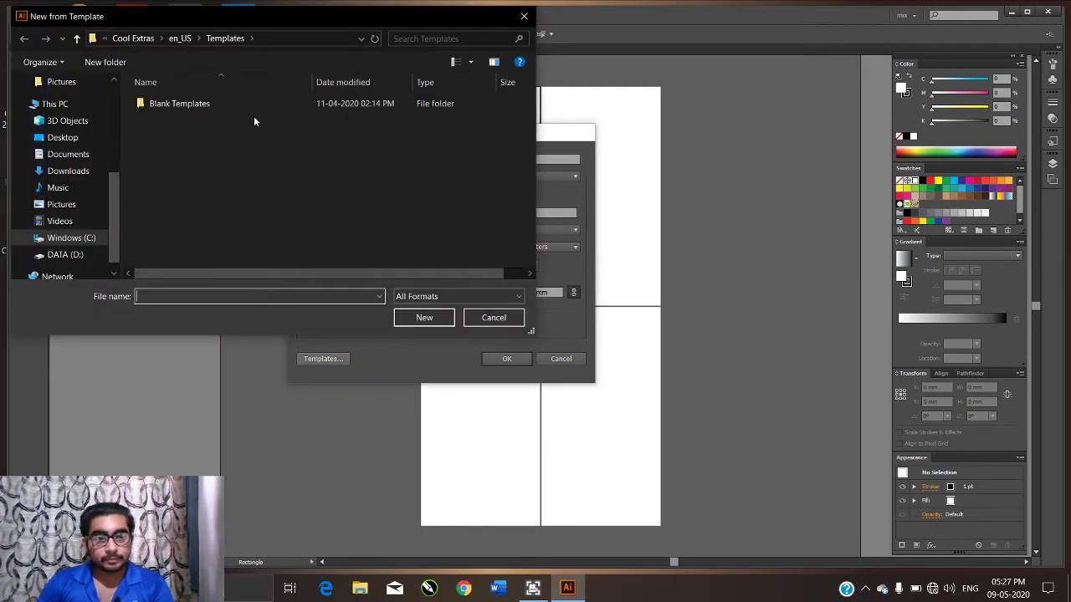
Dismiss the template browser and New Document dialog, close Untitled-2, and pick the Selection tool
left_click(524, 20)
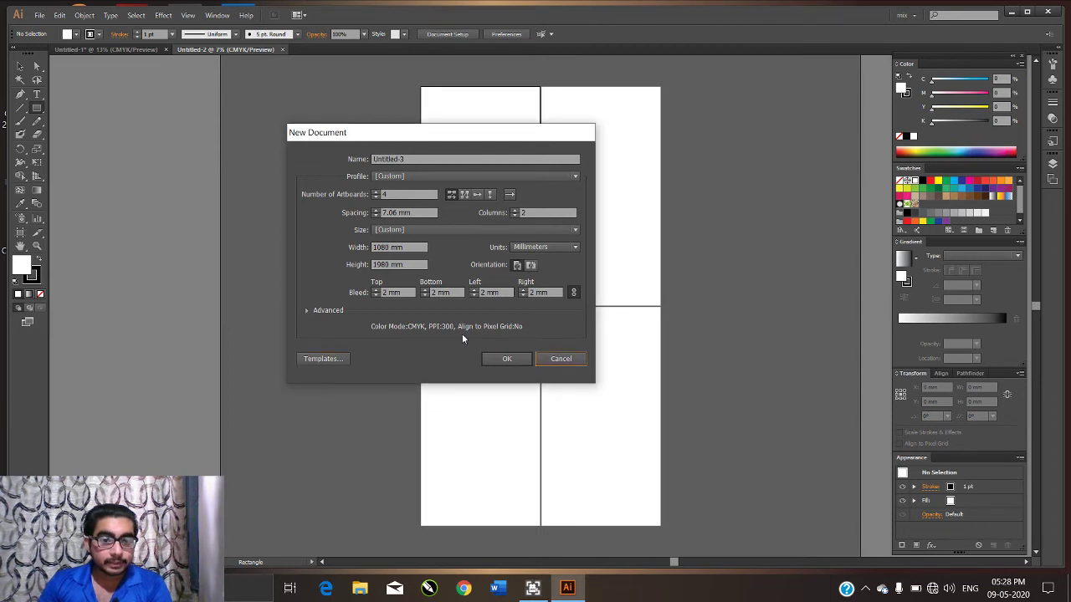
left_click(548, 360)
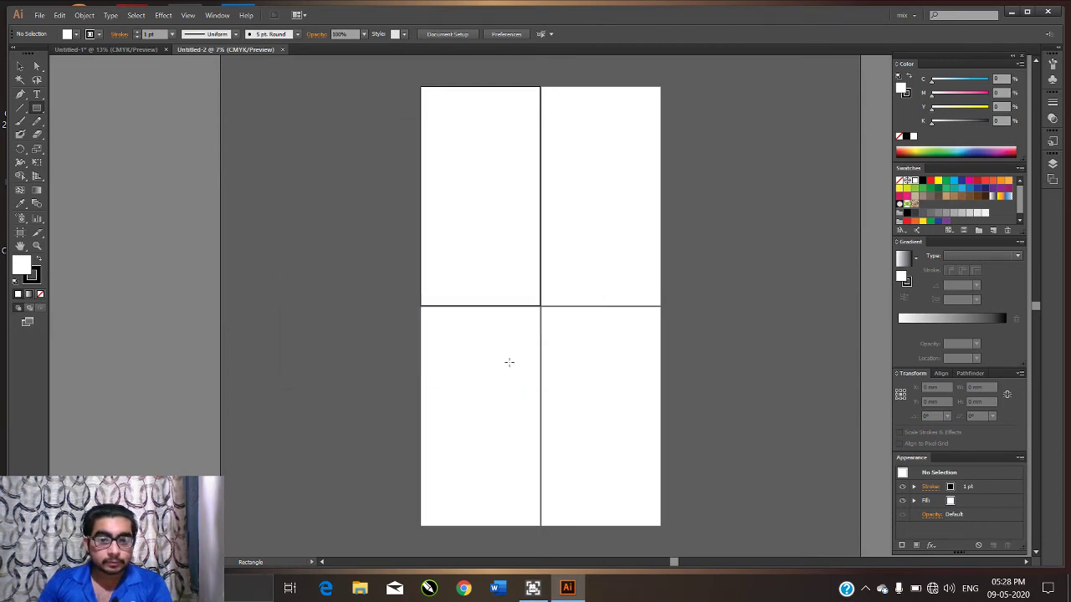
left_click(282, 50)
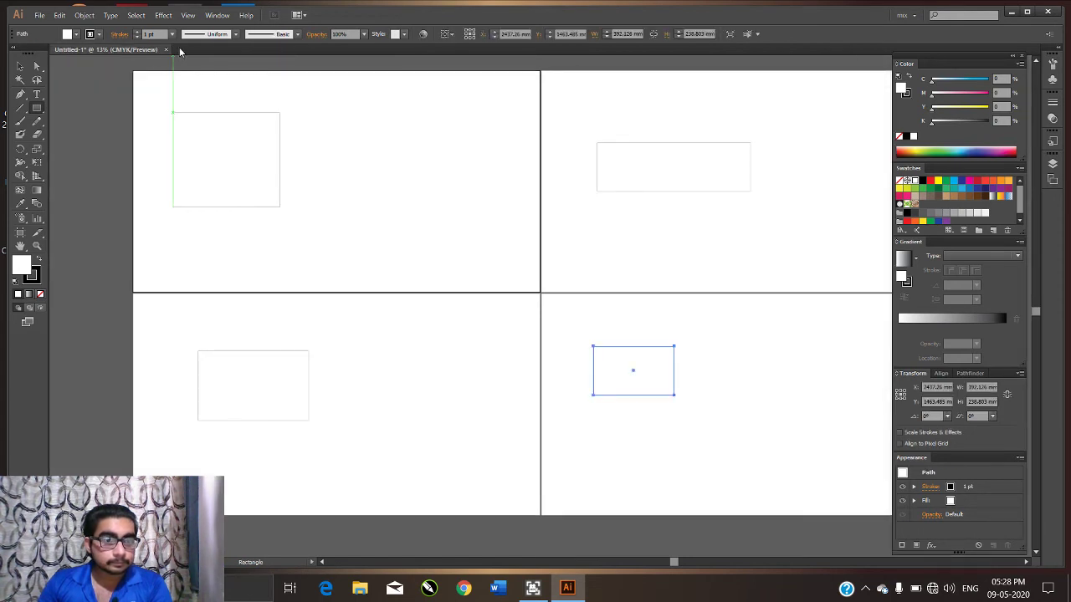
key("v")
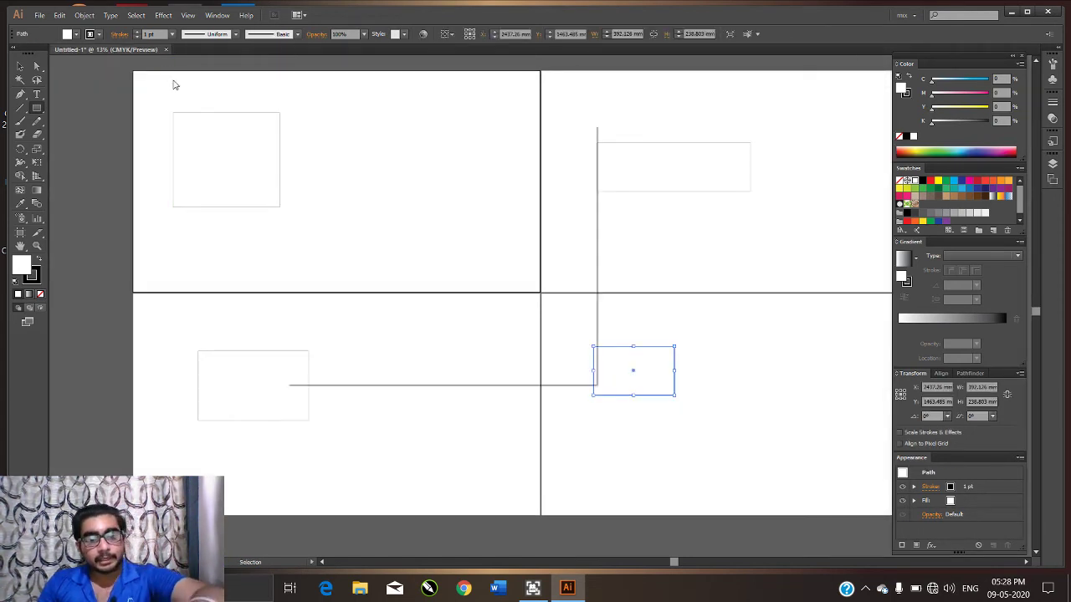
key("ctrl+n")
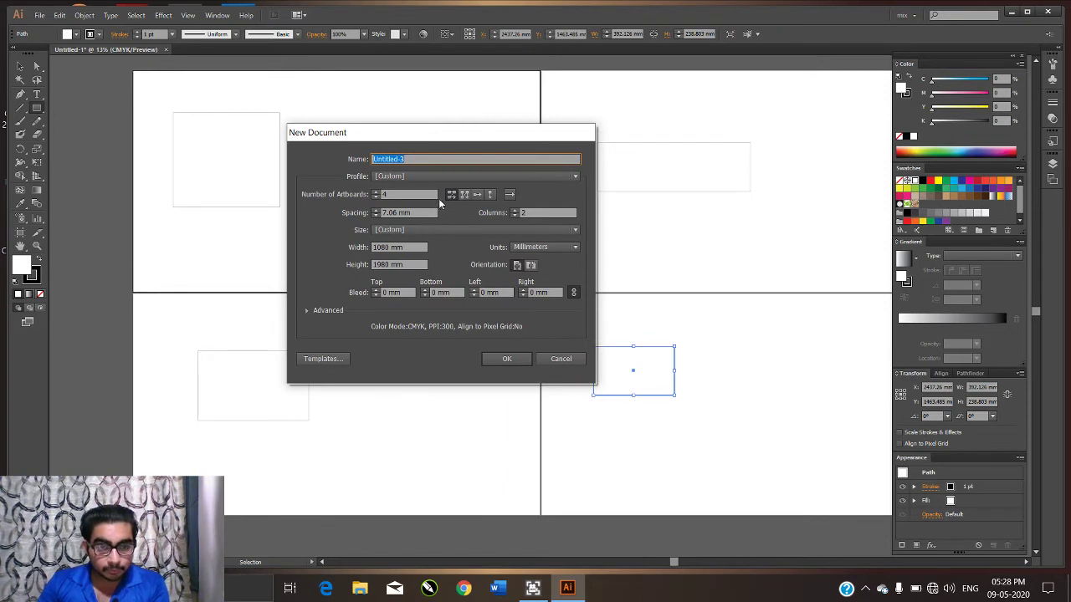
Set 1 artboard with the A4 size preset (210 × 297 mm) and create Untitled-3
left_click(433, 195)
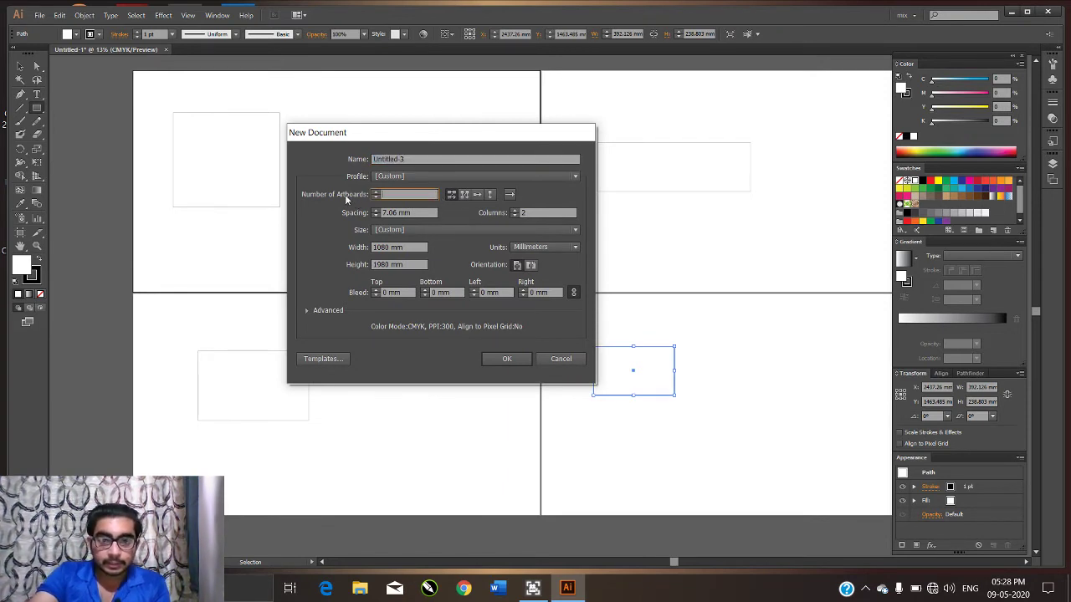
type("1")
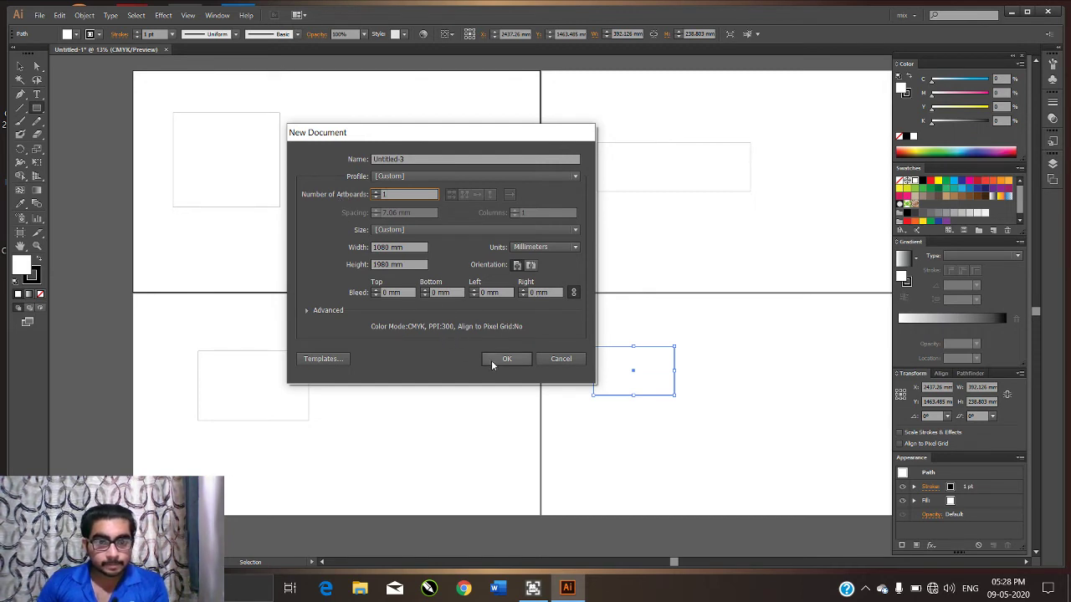
left_click(472, 231)
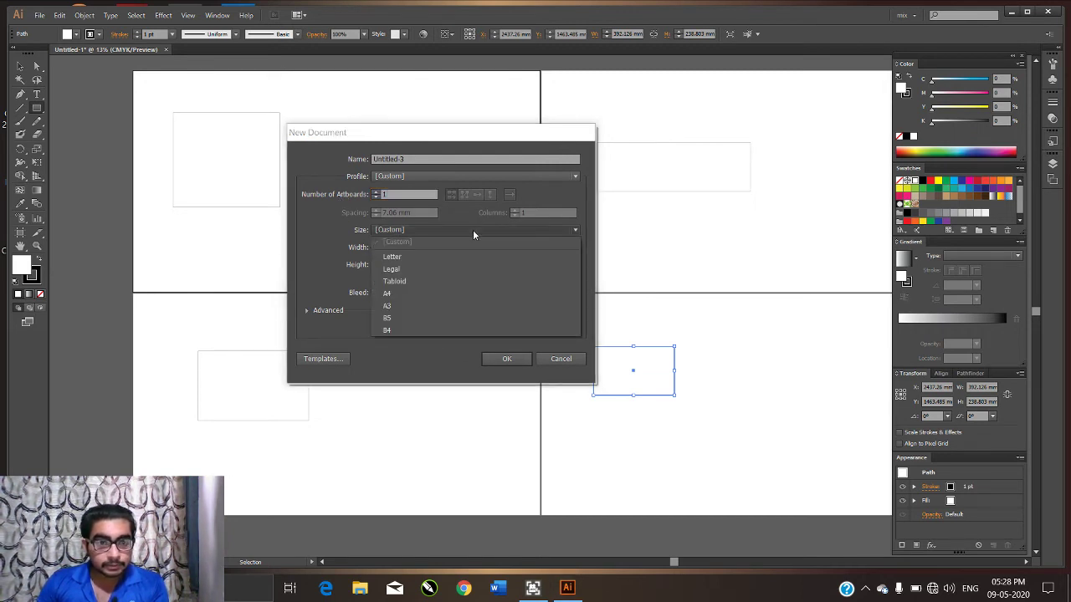
left_click(441, 294)
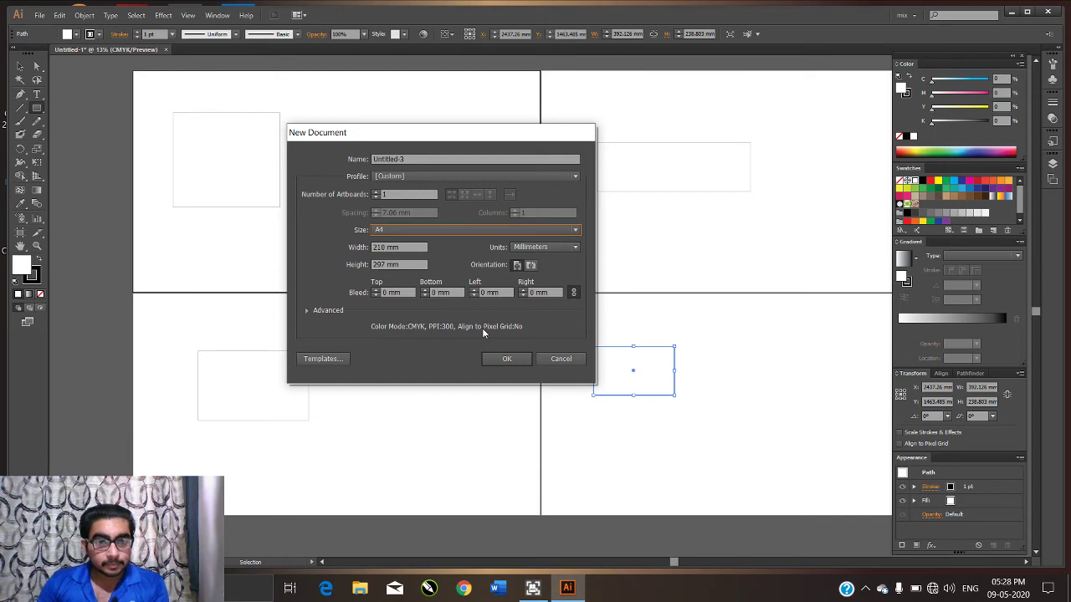
left_click(506, 359)
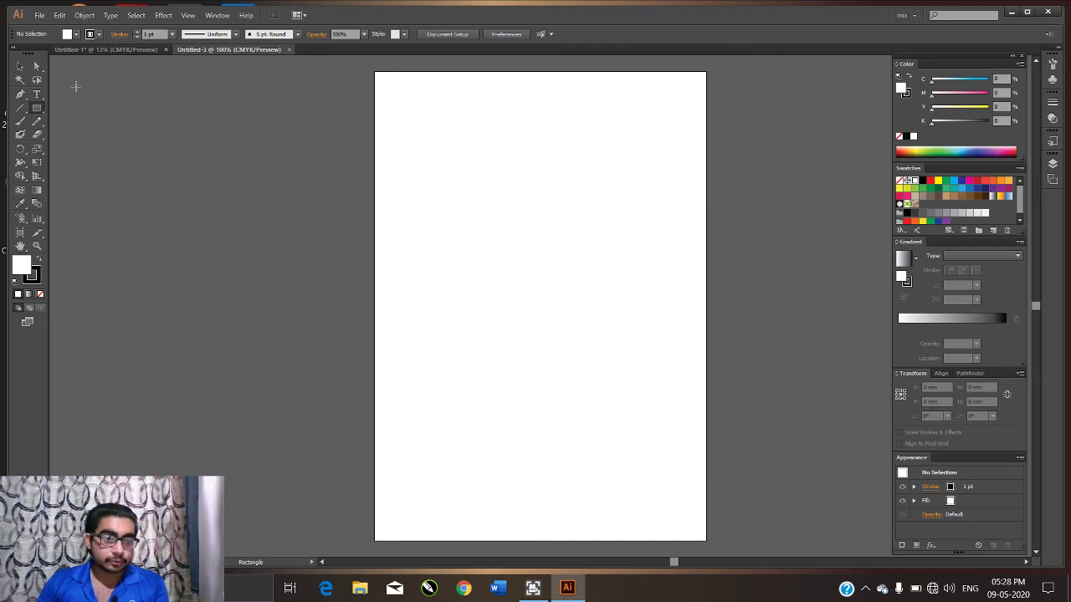
Draw two overlapping rectangles near the artboard's top, then abandon a Line Segment attempt
left_click_drag(430, 130, 598, 246)
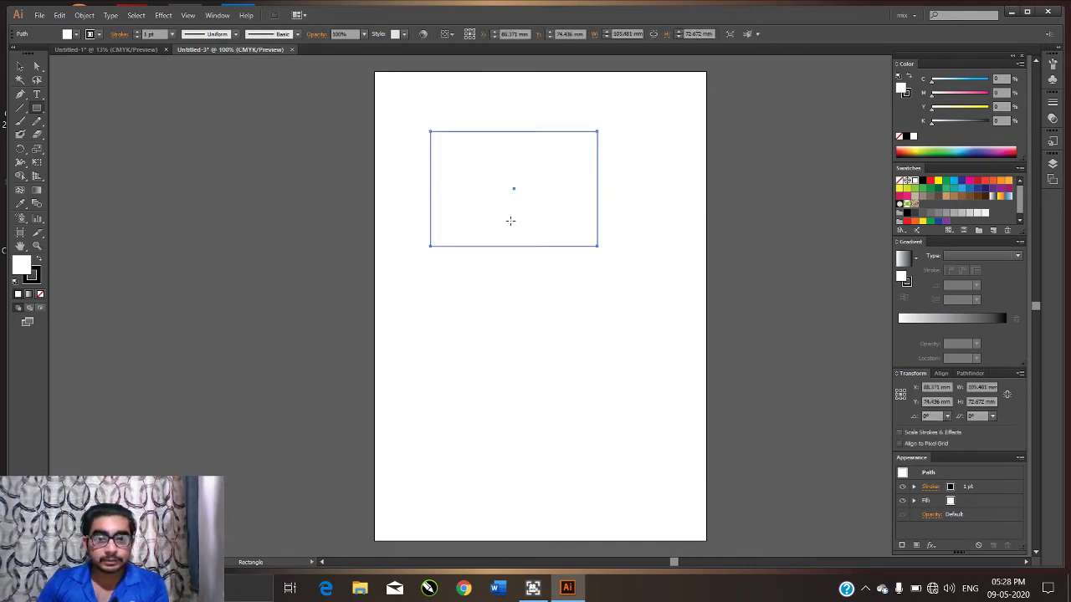
left_click_drag(514, 189, 638, 316)
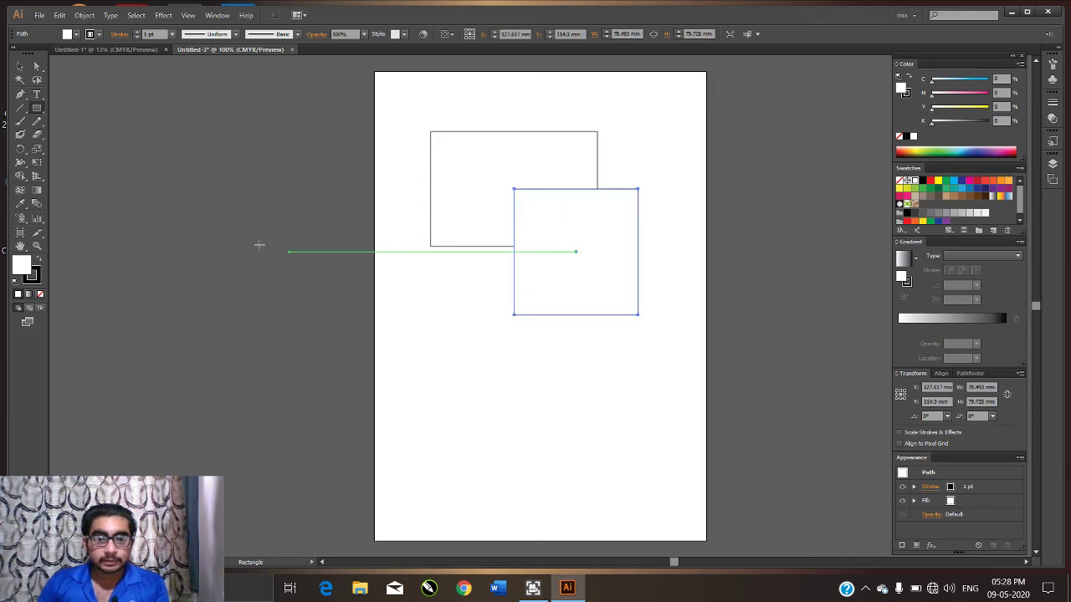
left_click(21, 109)
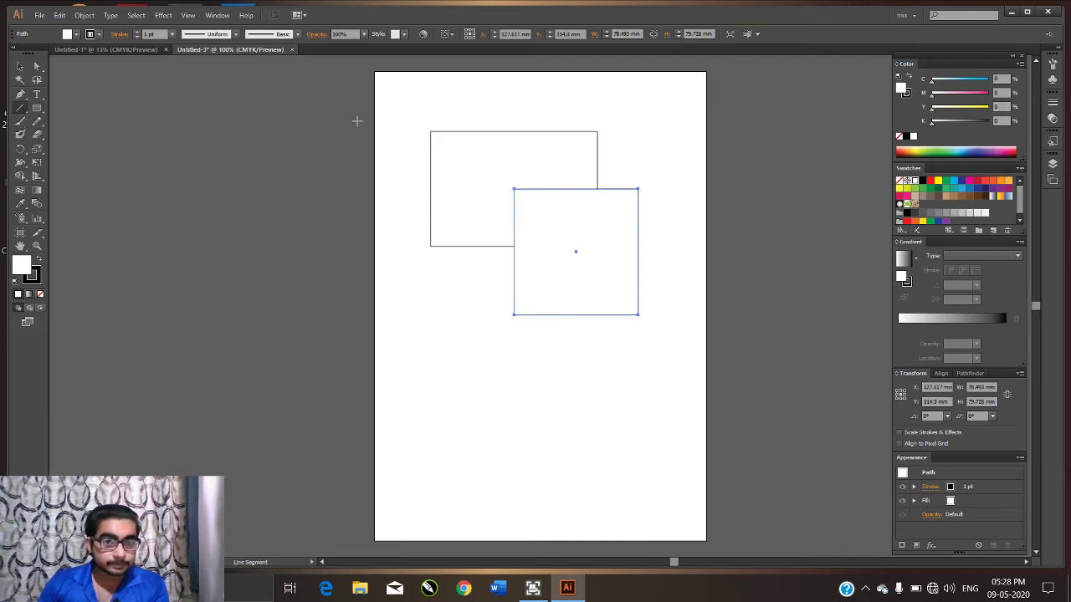
left_click(430, 130)
left_click_drag(563, 325, 427, 128)
left_click(436, 136)
left_click(561, 325)
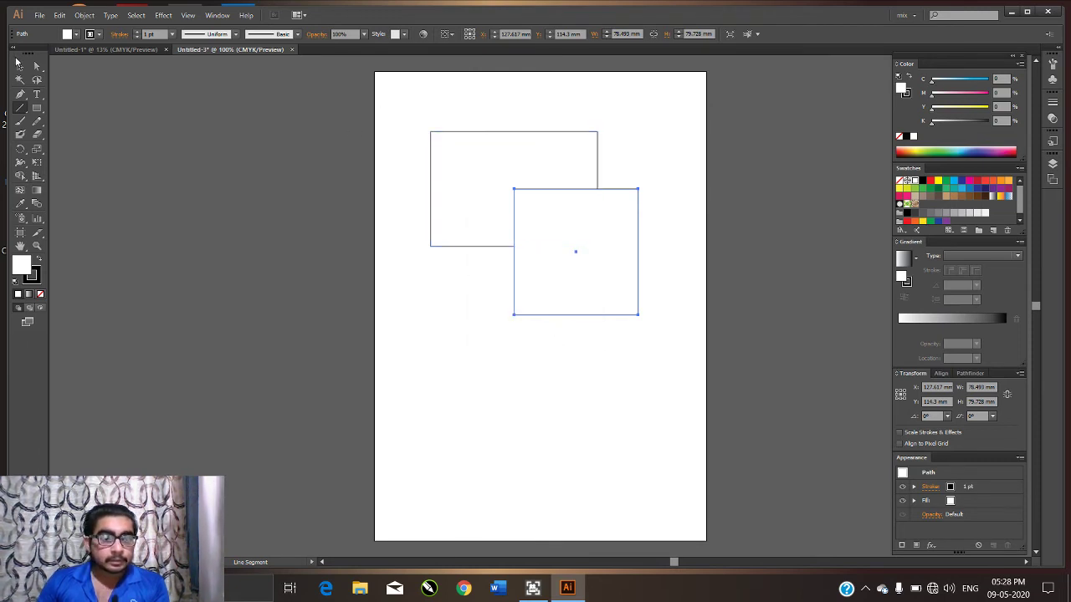
Draw a tall rectangle on the pasteboard and move it onto the artboard, overlapping the others
left_click(36, 107)
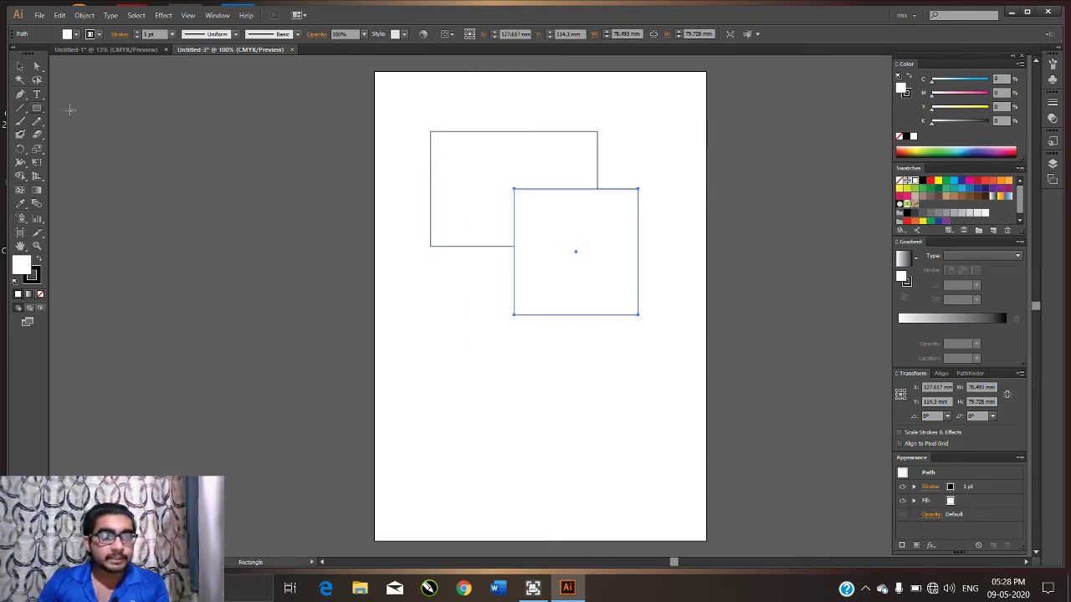
left_click_drag(135, 172, 235, 321)
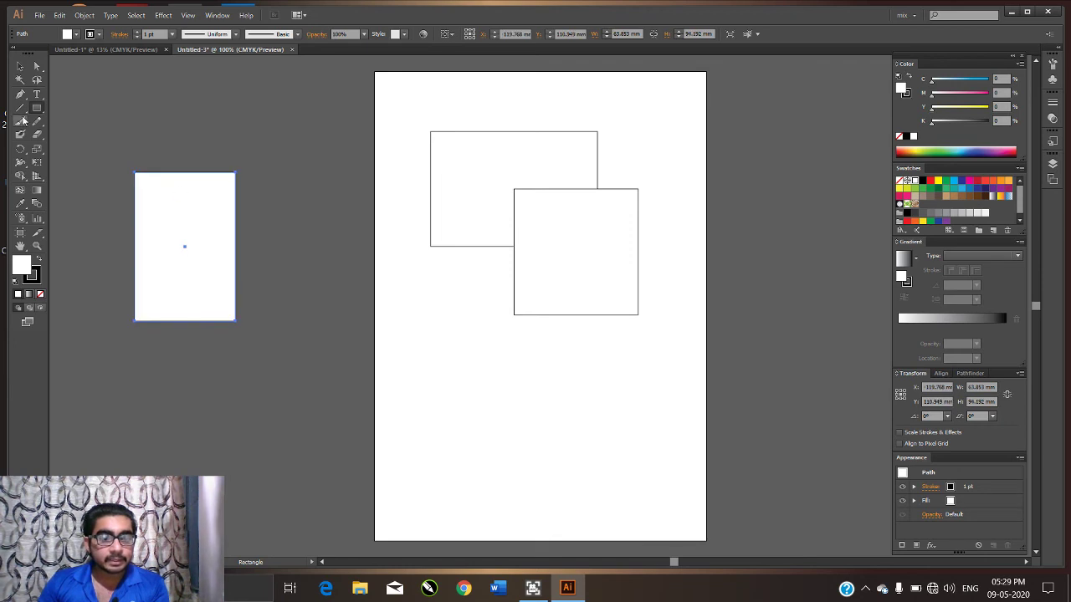
left_click(20, 66)
left_click_drag(159, 220, 420, 323)
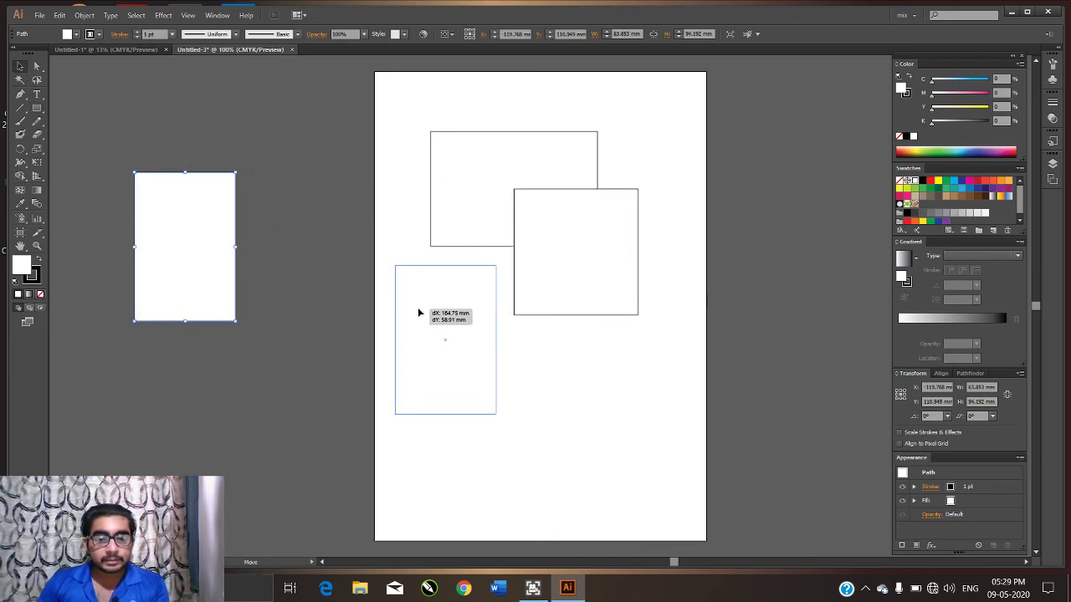
left_click_drag(420, 323, 426, 301)
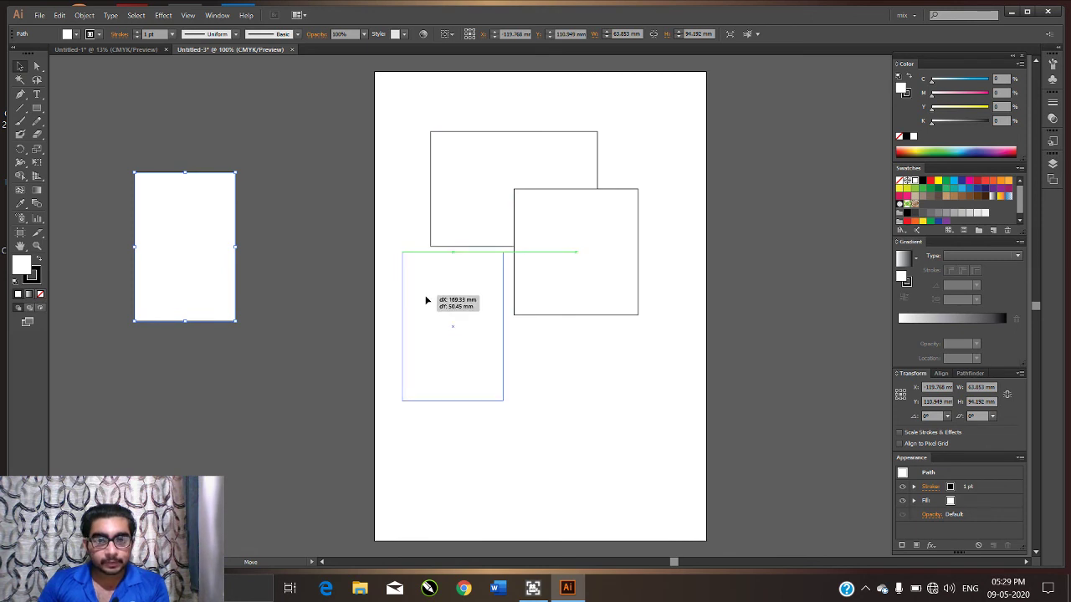
left_click_drag(425, 300, 425, 158)
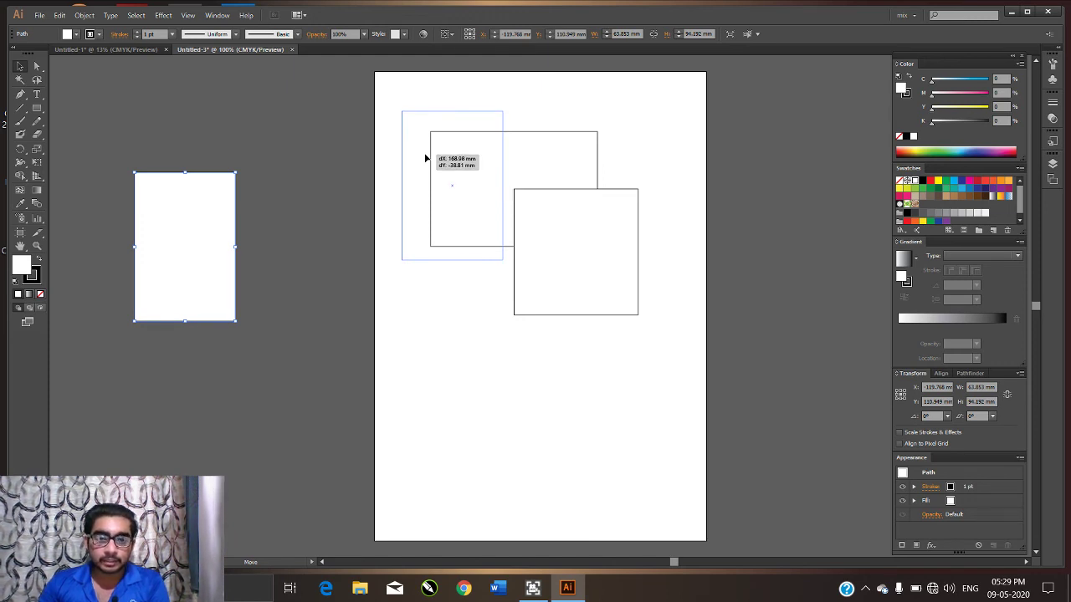
left_click_drag(426, 158, 436, 154)
left_click_drag(534, 226, 540, 176)
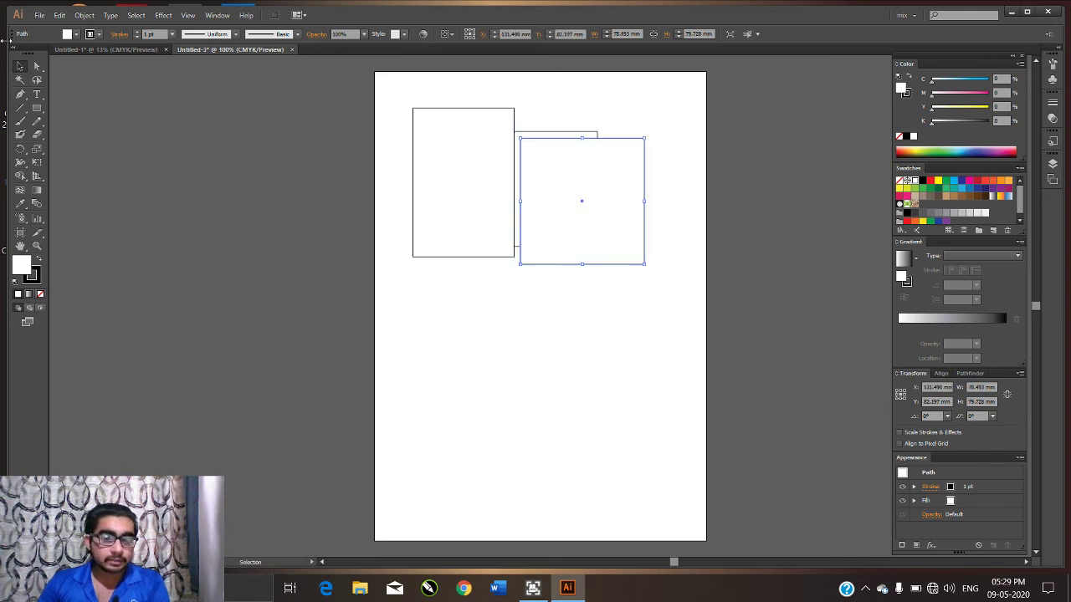
left_click(39, 17)
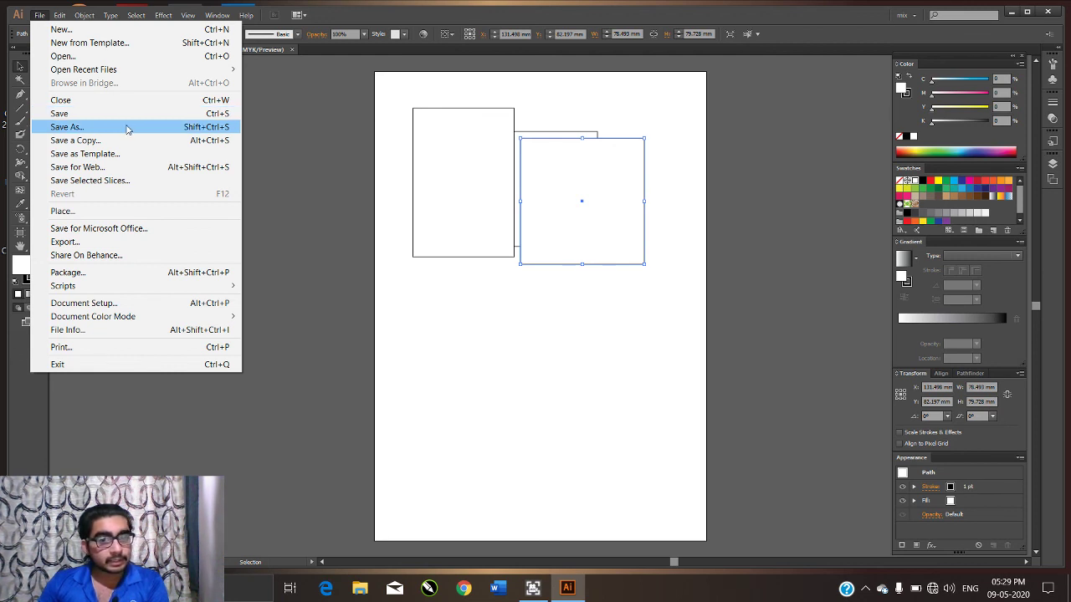
left_click(482, 310)
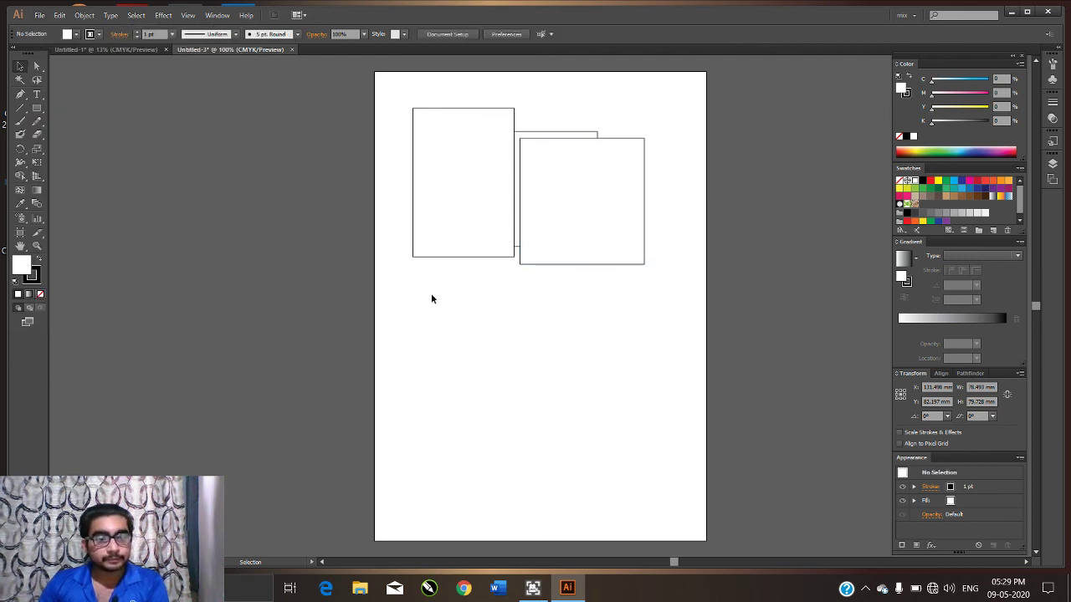